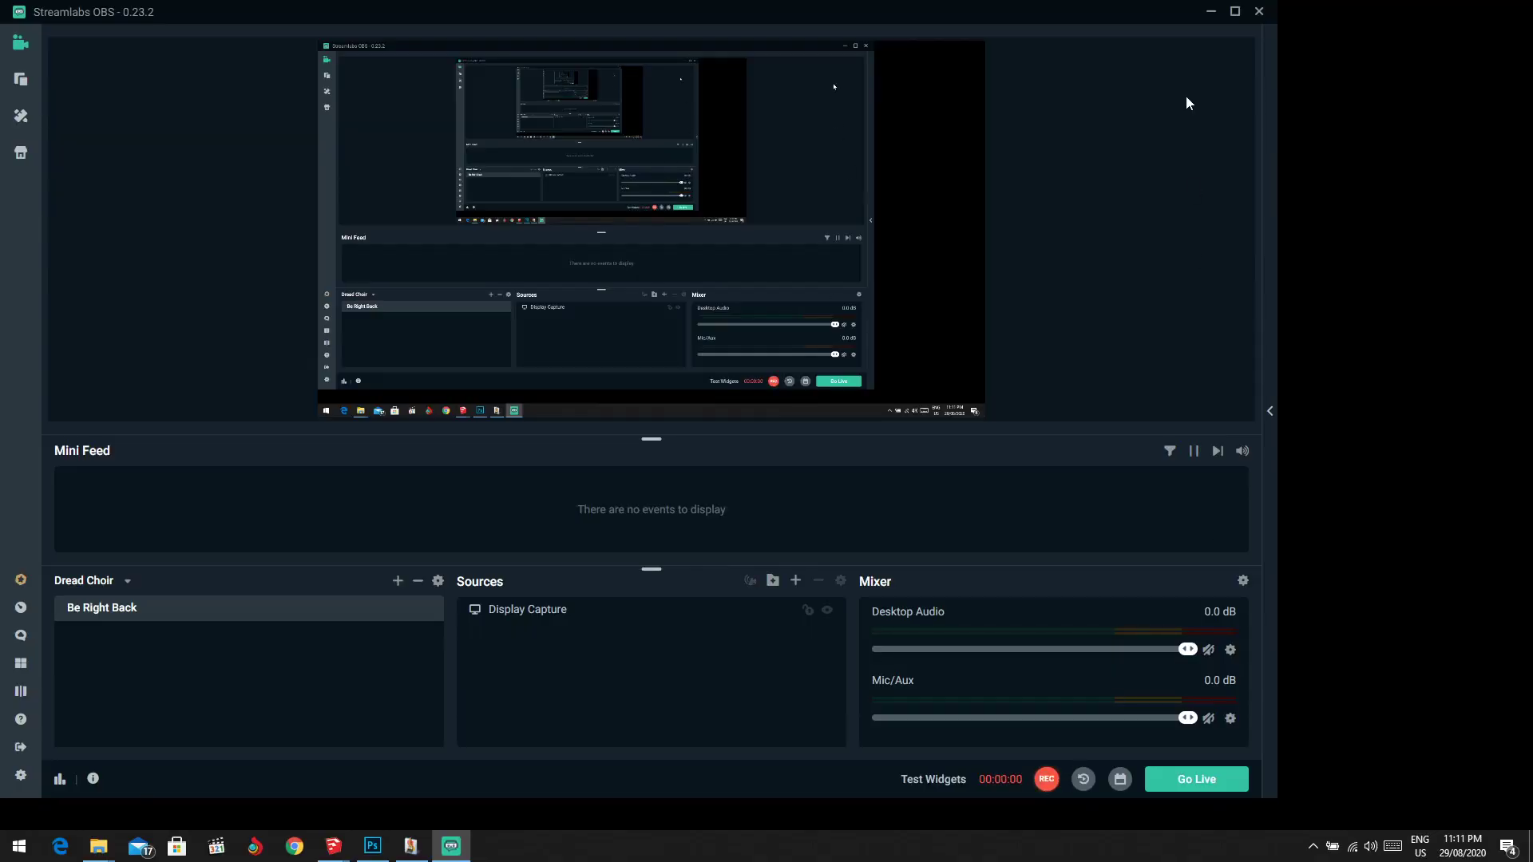
Minimize Streamlabs OBS and refresh the desktop twice
click(1211, 11)
right_click(1028, 161)
click(1094, 209)
right_click(758, 314)
click(859, 356)
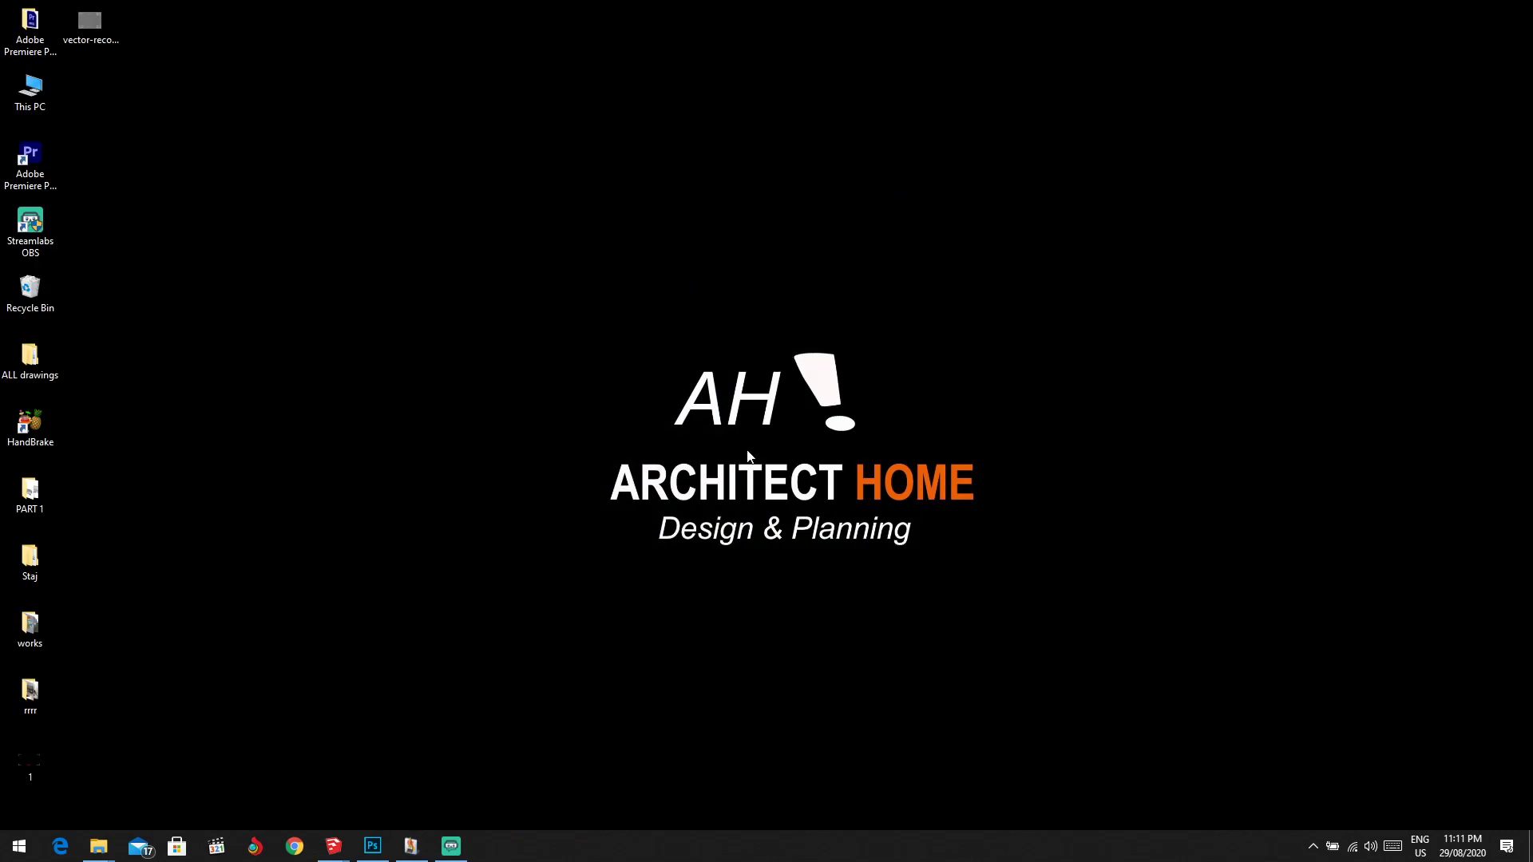
Restore the VILLA+-HA+NOI SketchUp window, nudge a toolbar, and open the Window menu
mouse_move(334, 849)
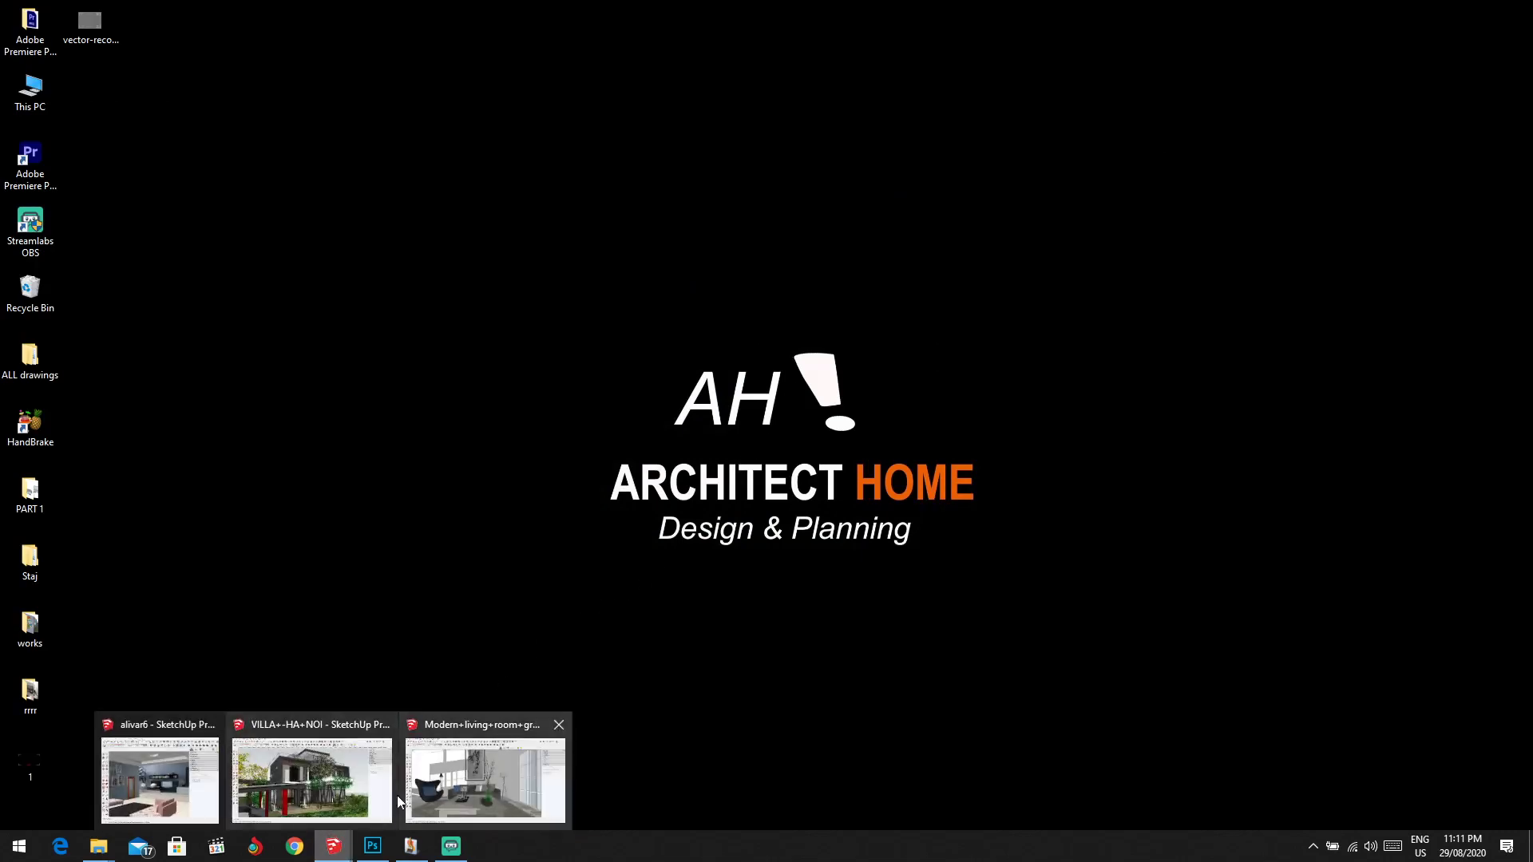
click(361, 782)
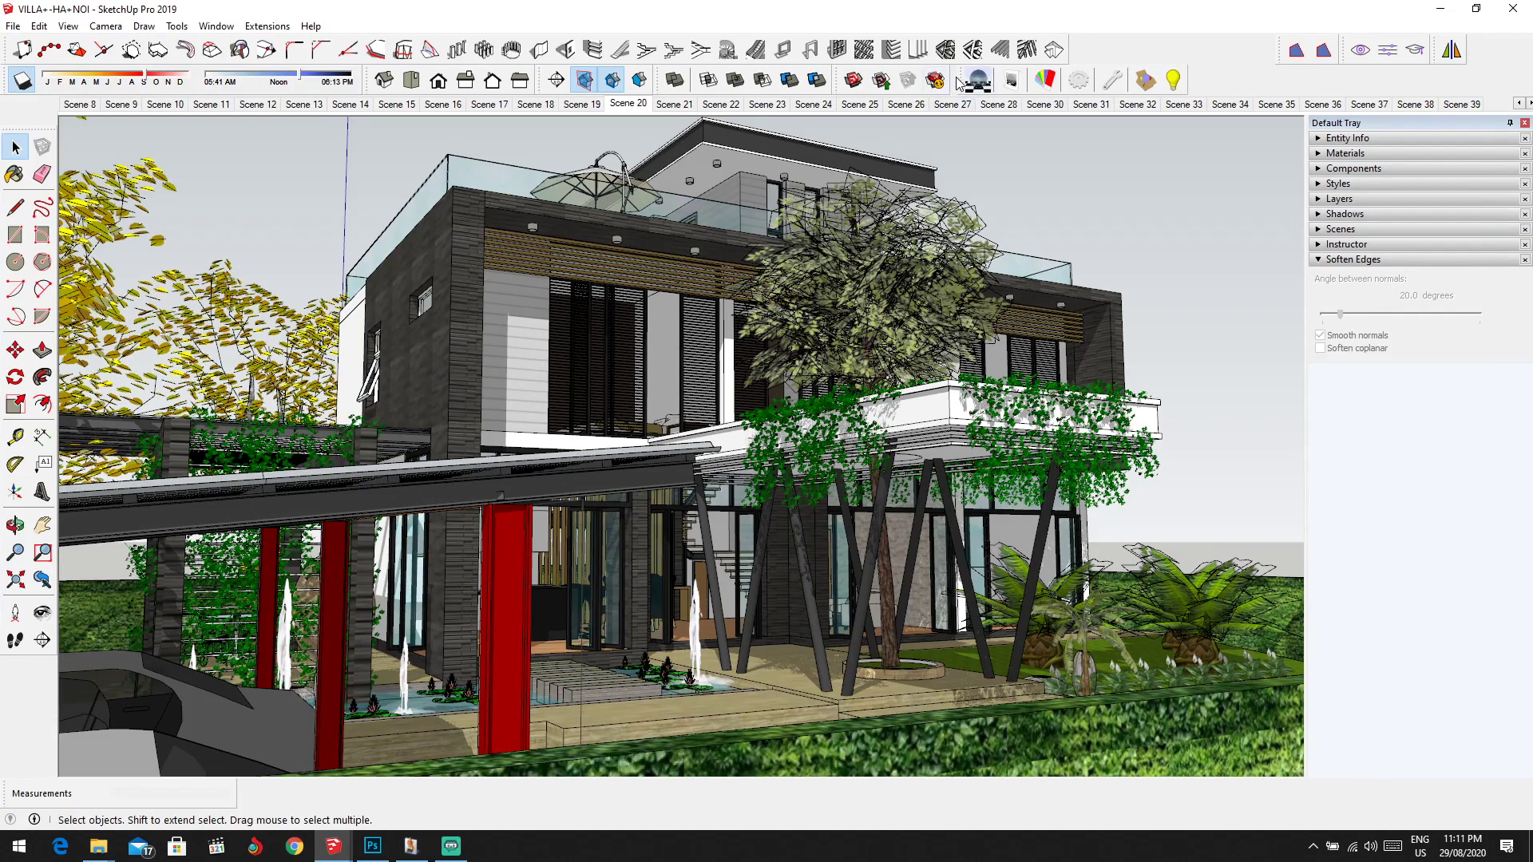
drag(958, 83, 954, 79)
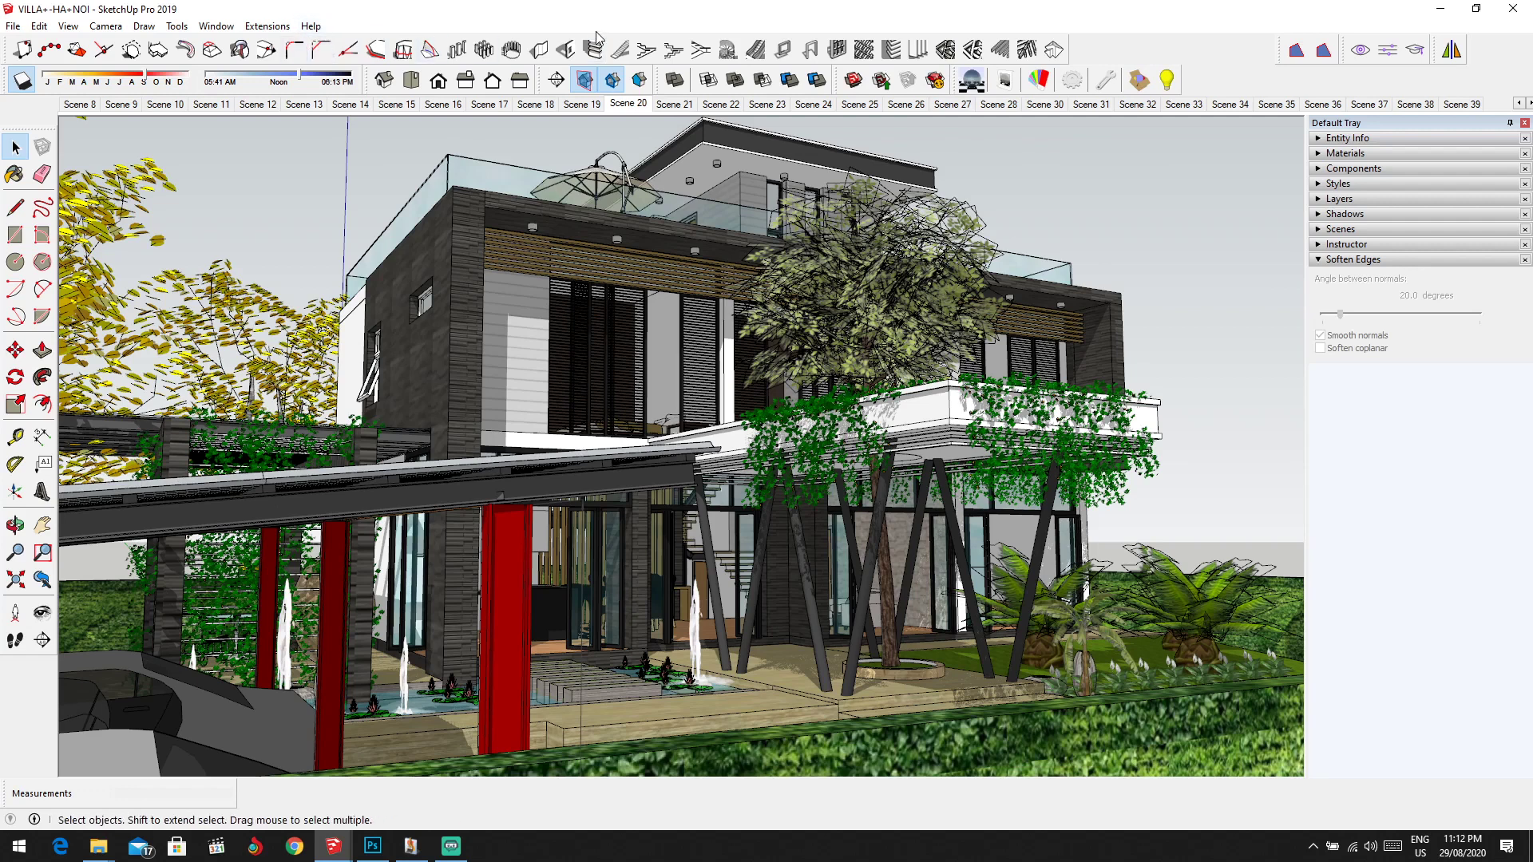
click(215, 26)
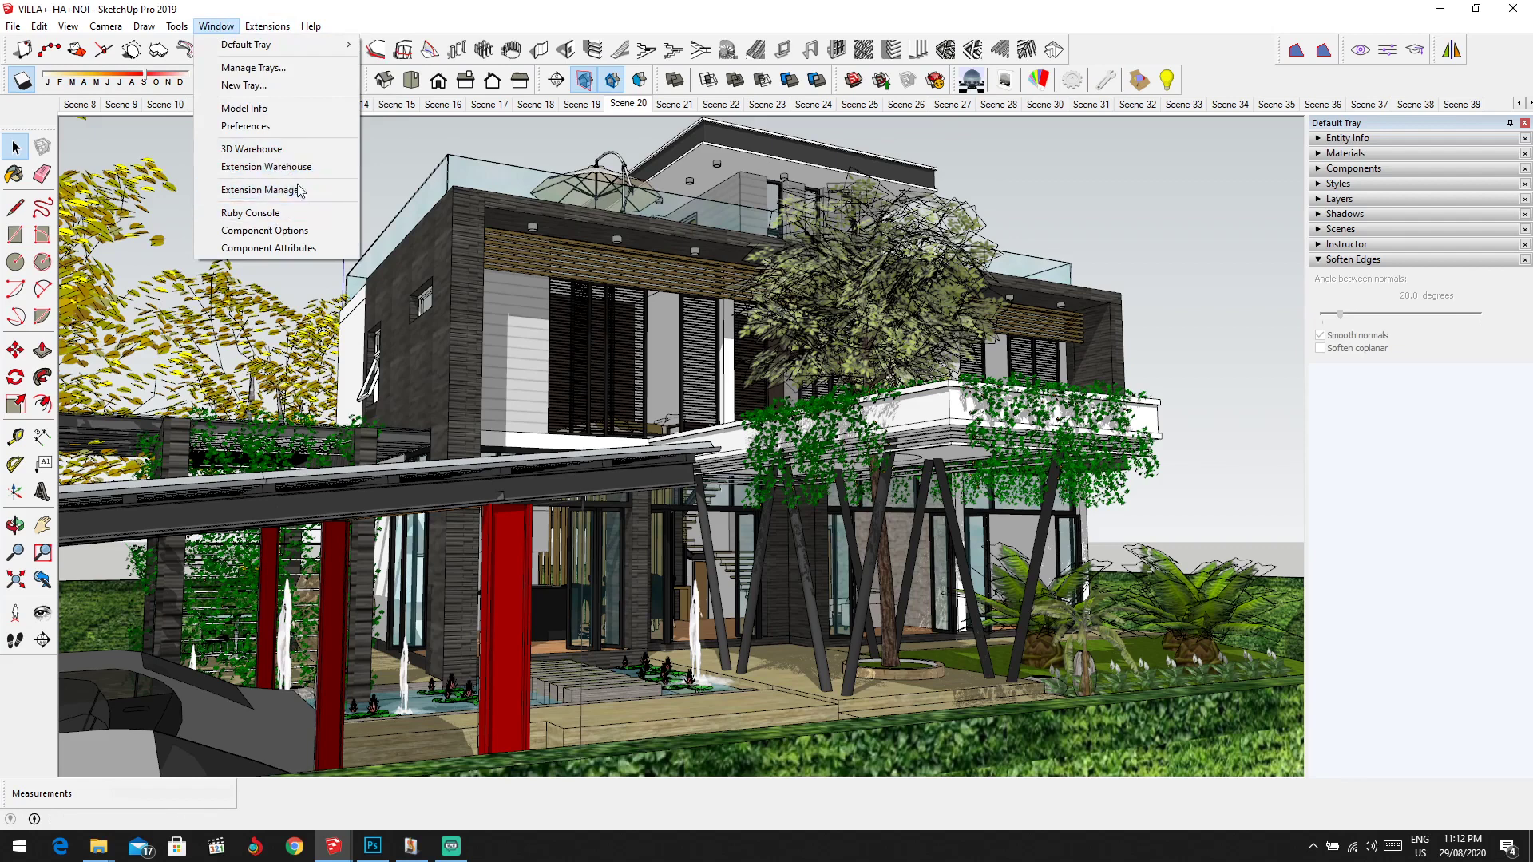
Dismiss the Window menu to return to the plain villa view
click(1010, 92)
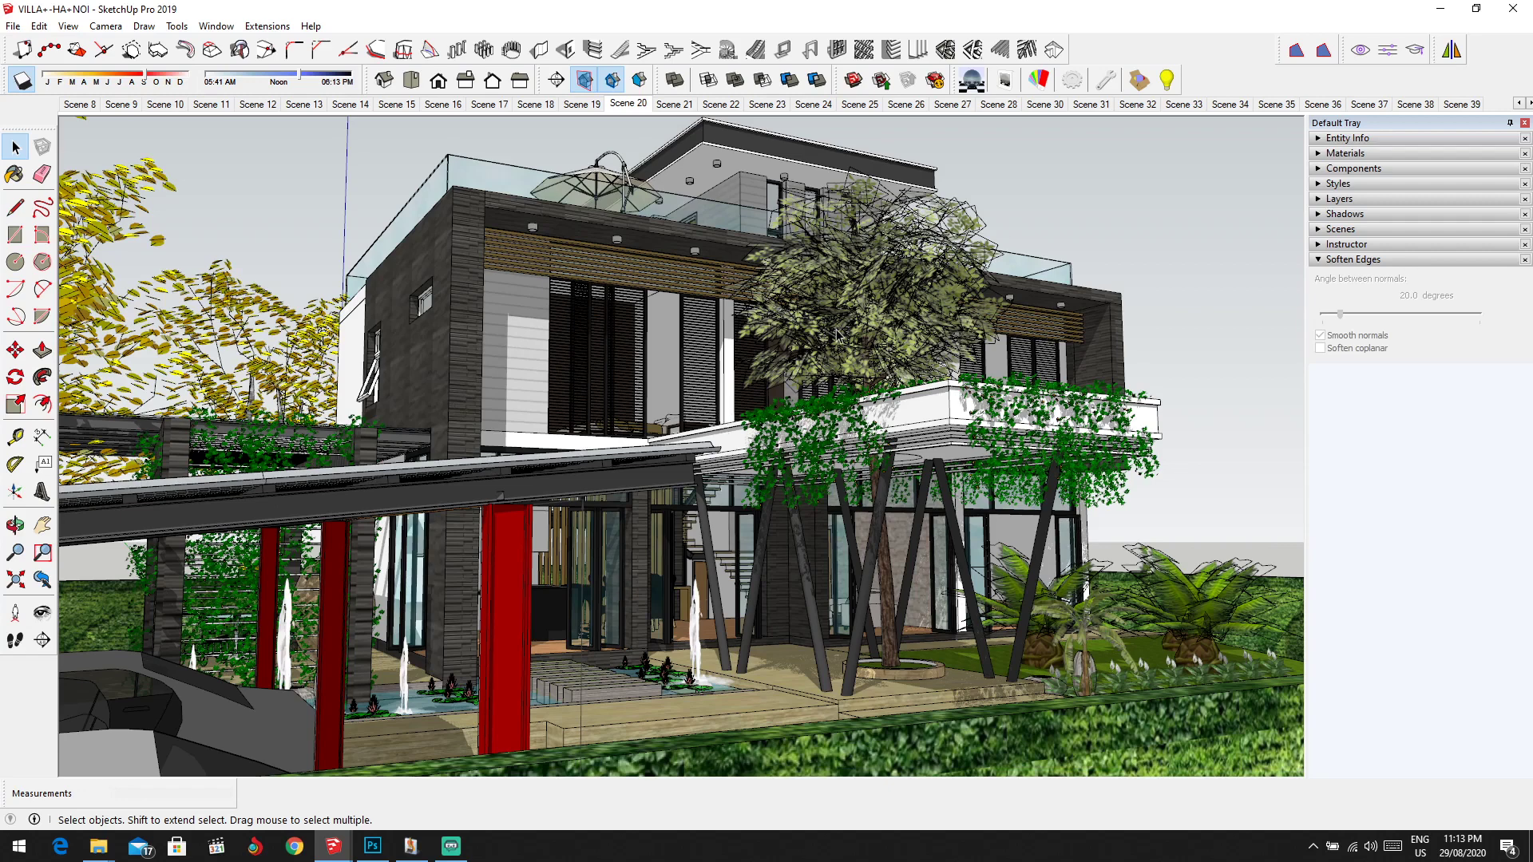
In SU Podium Options, try JPG and HDR, then settle on PNG output with Transparent off
click(1072, 81)
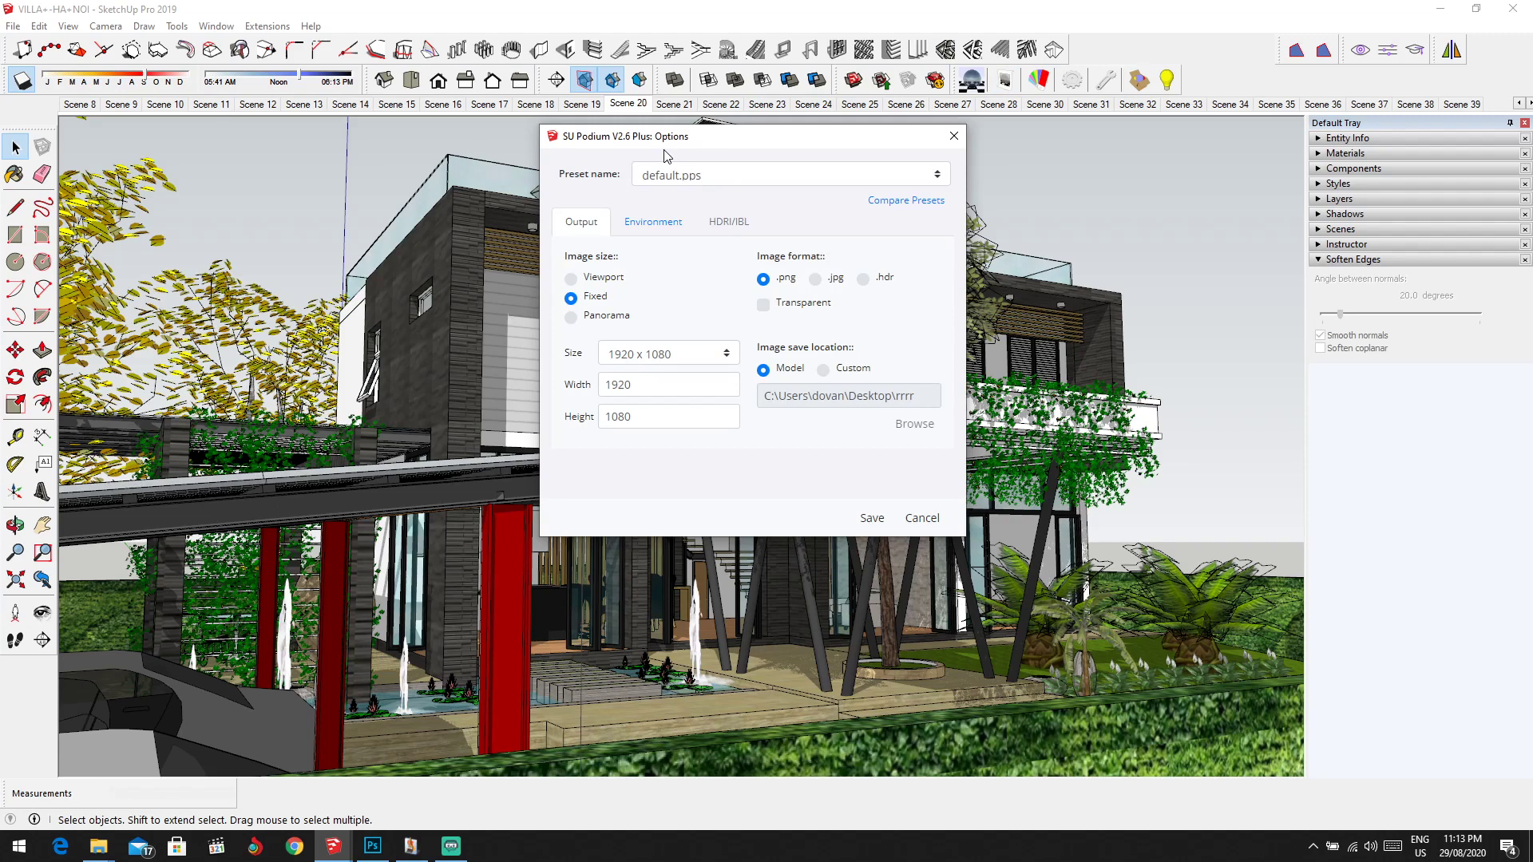
click(817, 281)
click(862, 280)
click(763, 281)
click(763, 305)
click(816, 305)
Set Podium's image save location to Custom, pointing at the rrrr folder on the Desktop
click(824, 370)
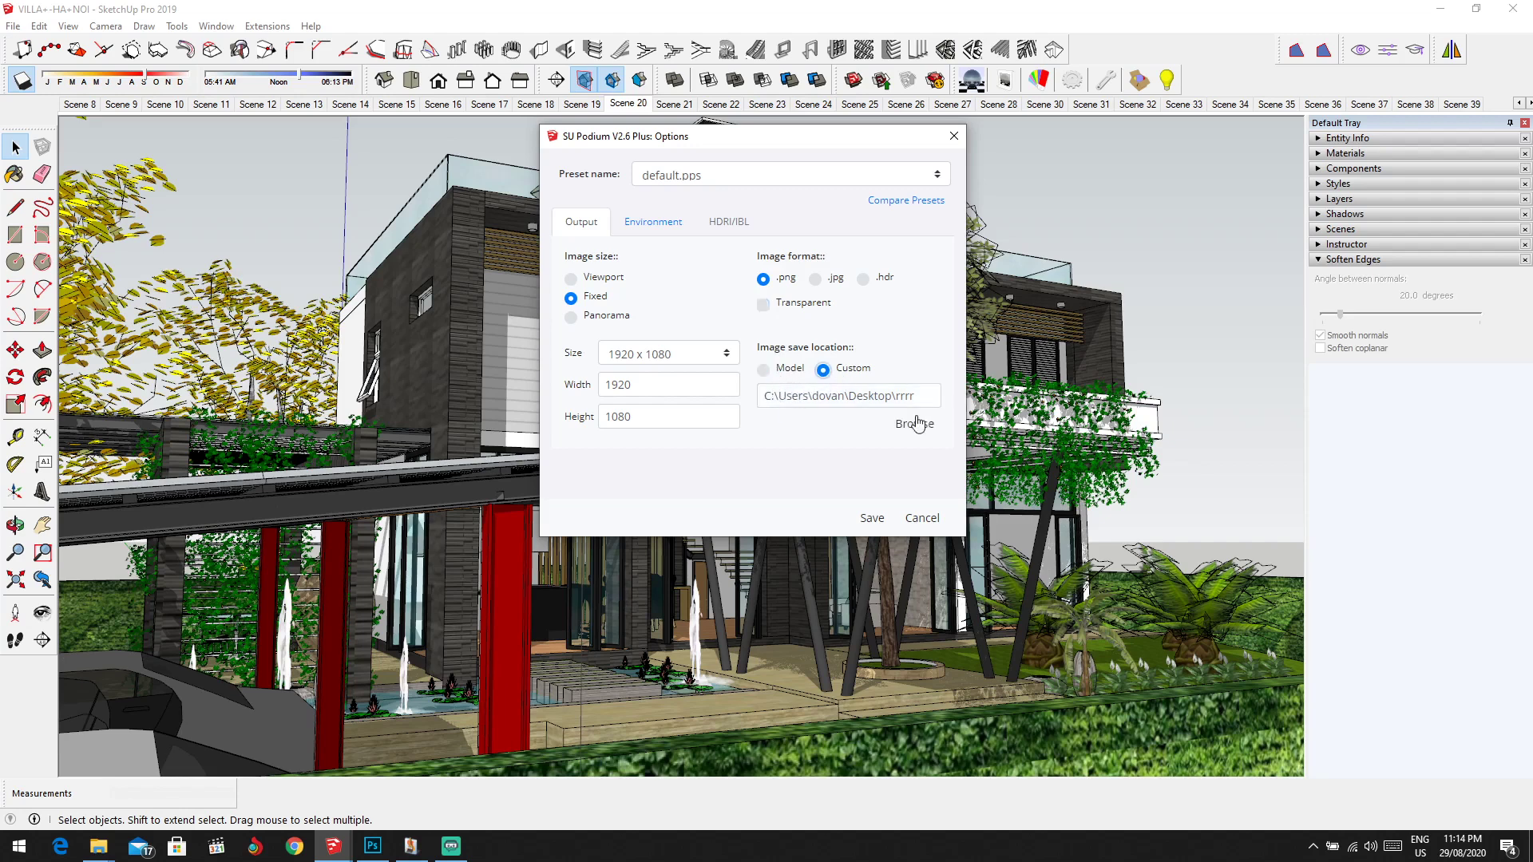
click(914, 423)
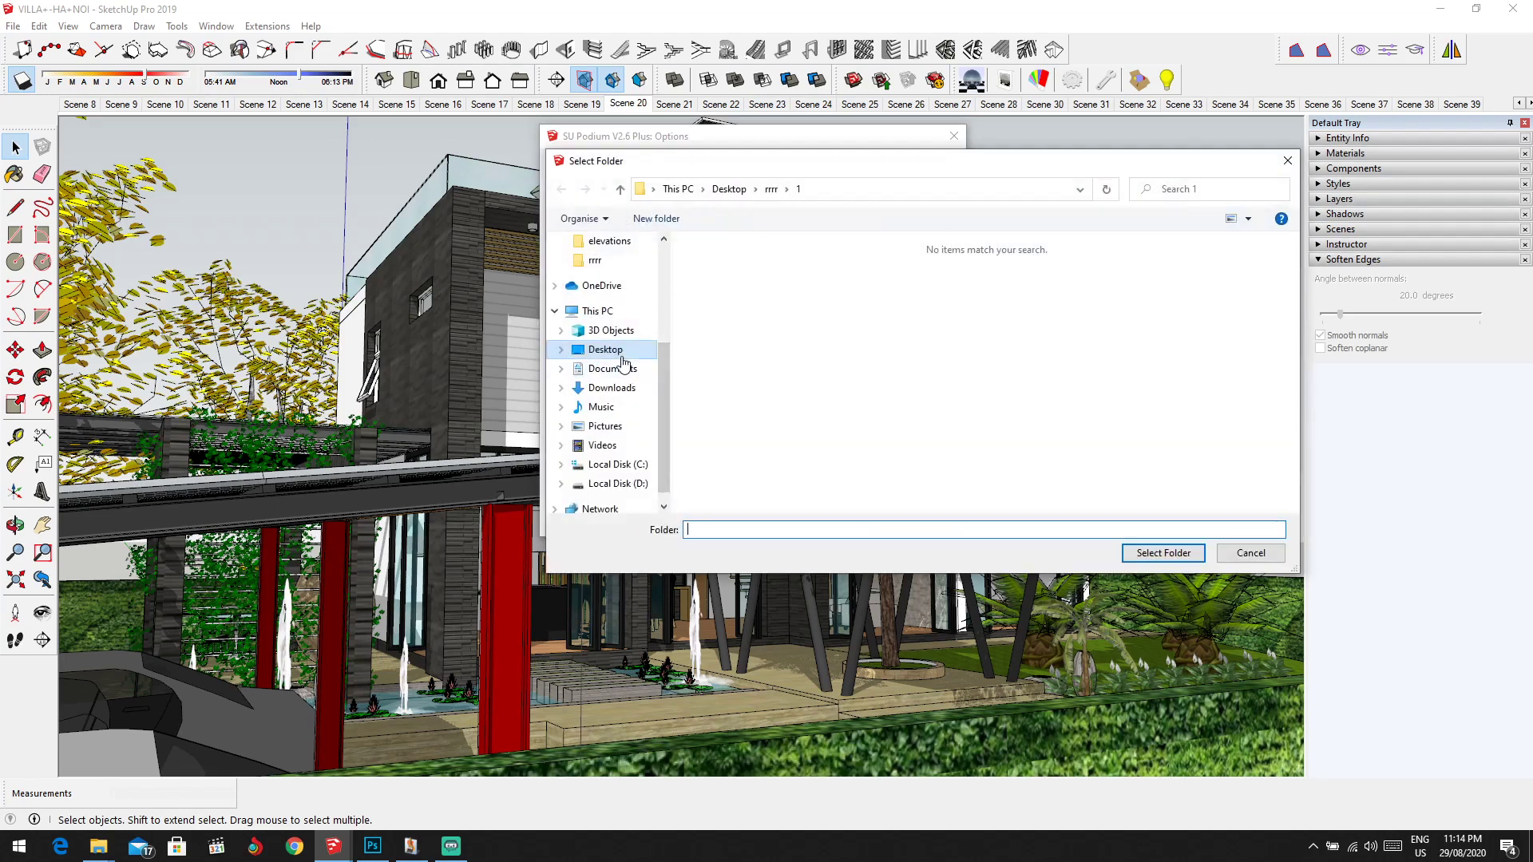
click(606, 350)
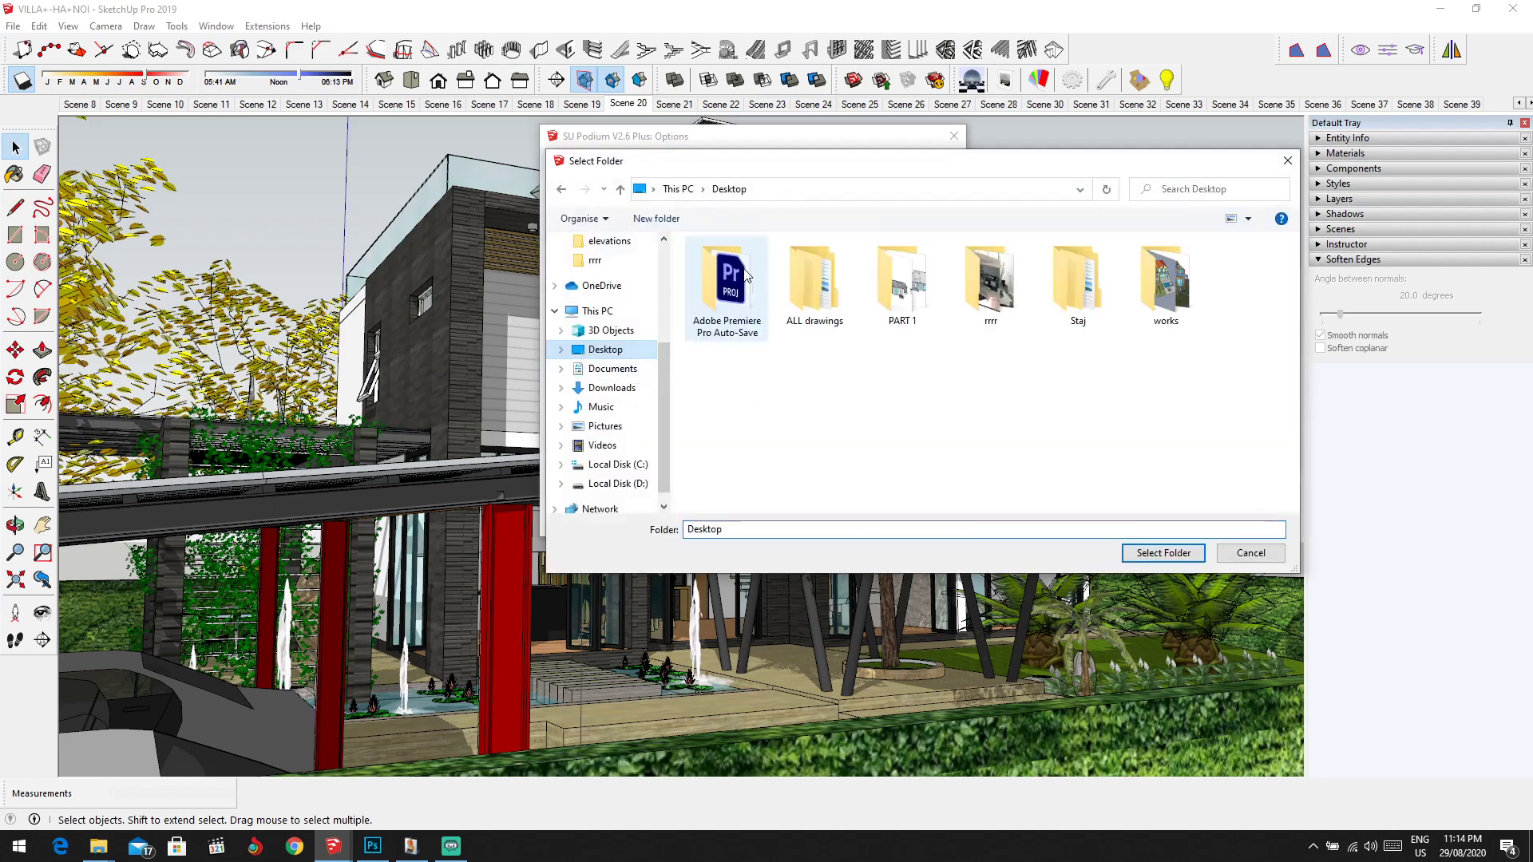
click(981, 316)
double_click(980, 315)
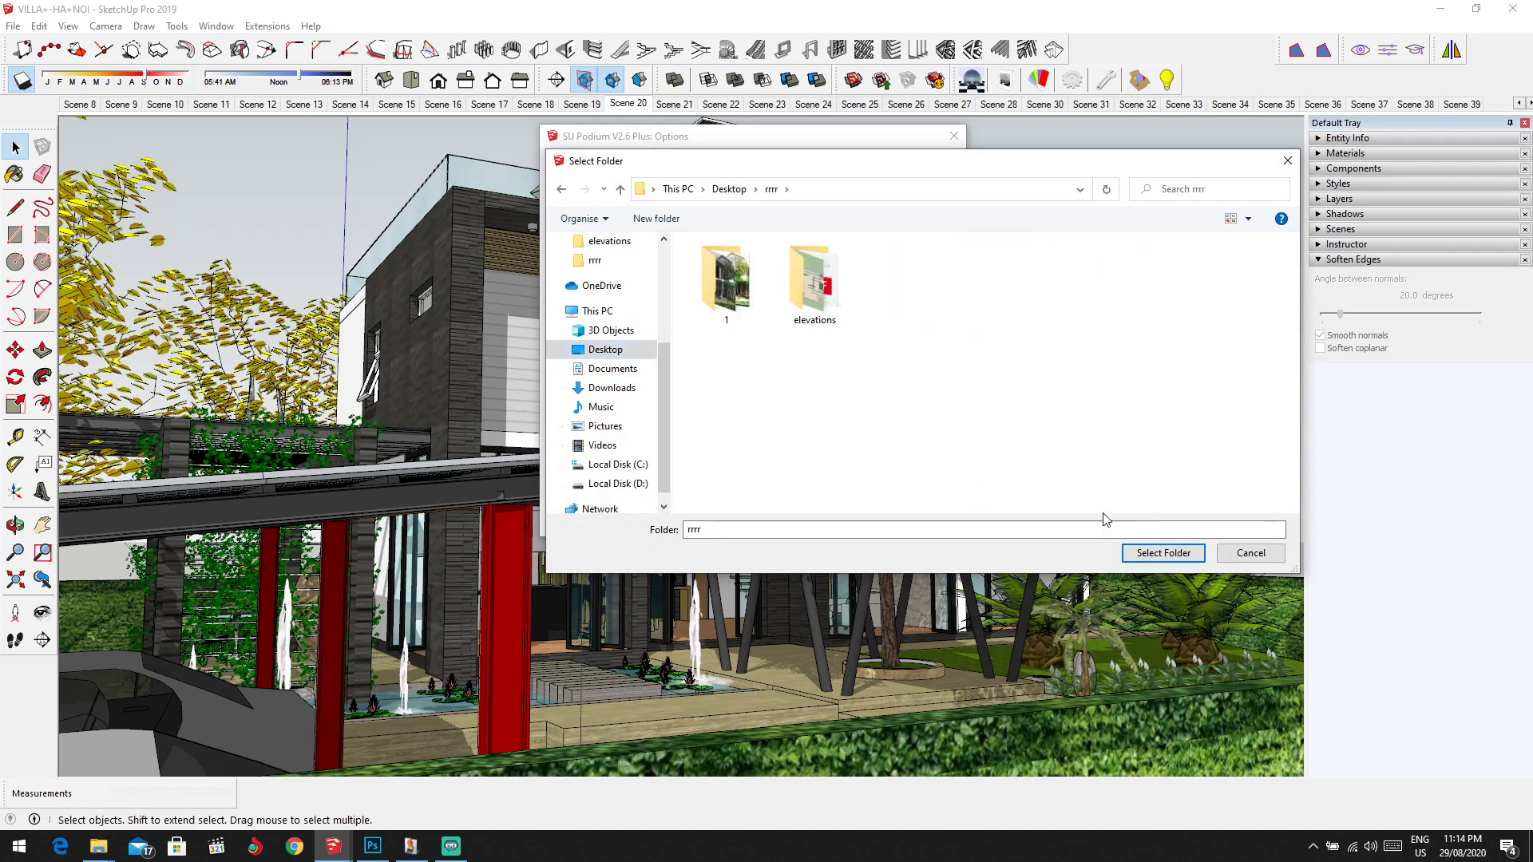
click(1163, 553)
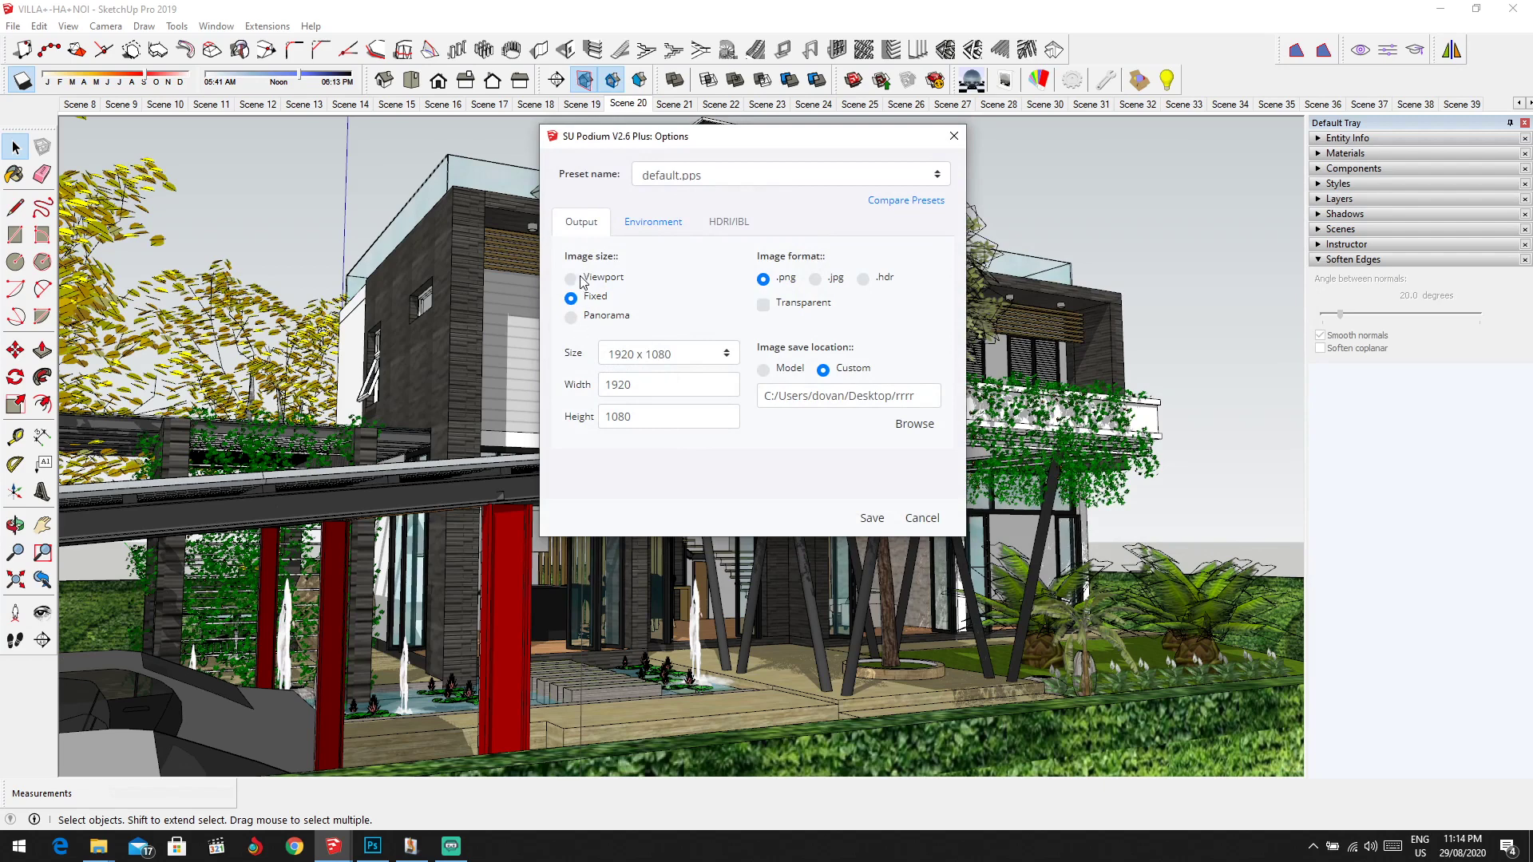
Choose 1920 x 1080 as the Podium render image size
click(676, 361)
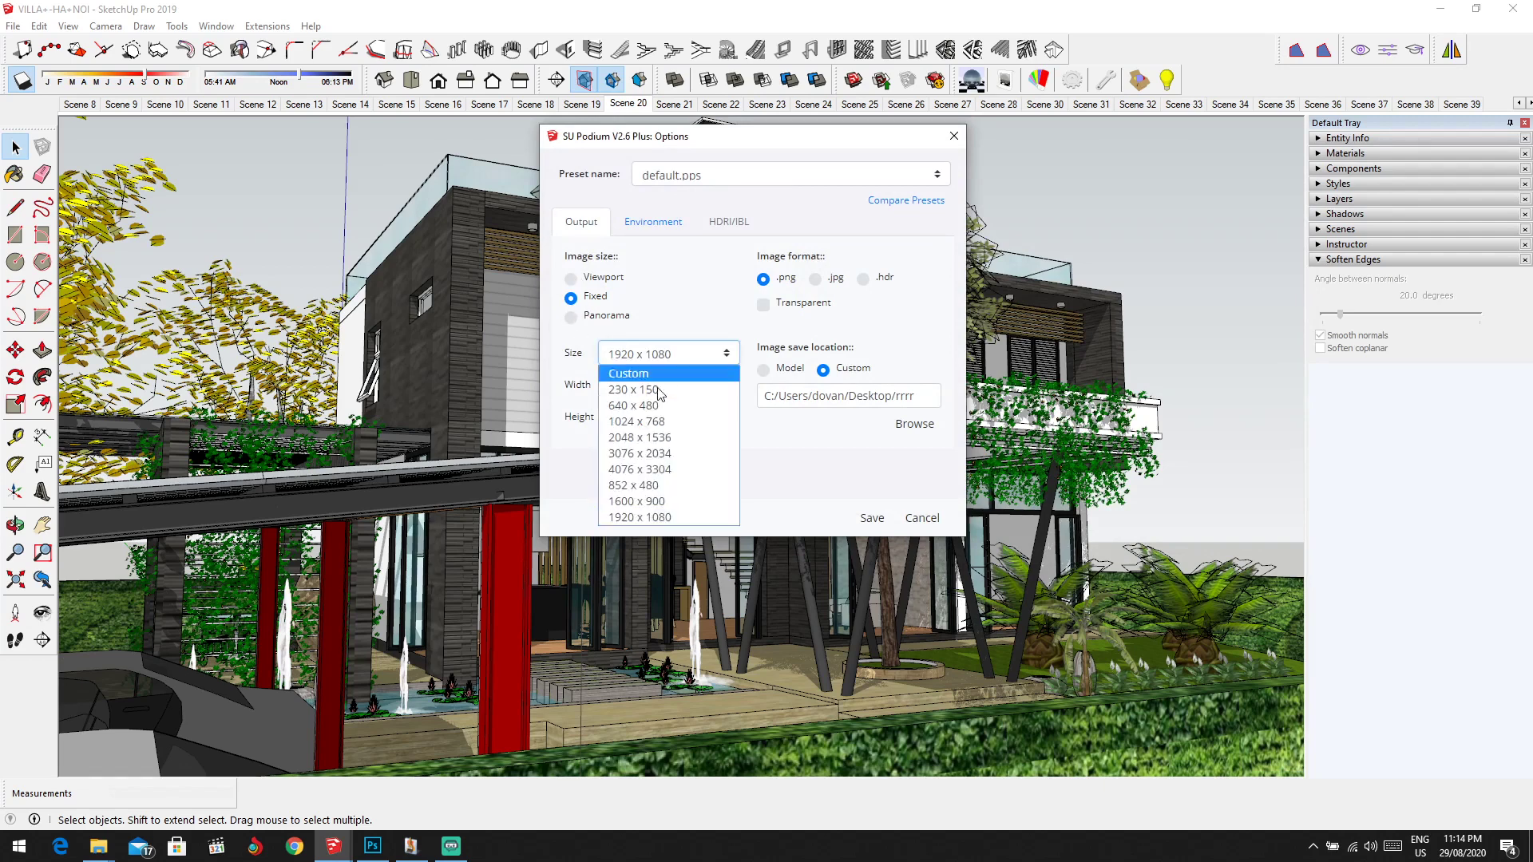
click(660, 517)
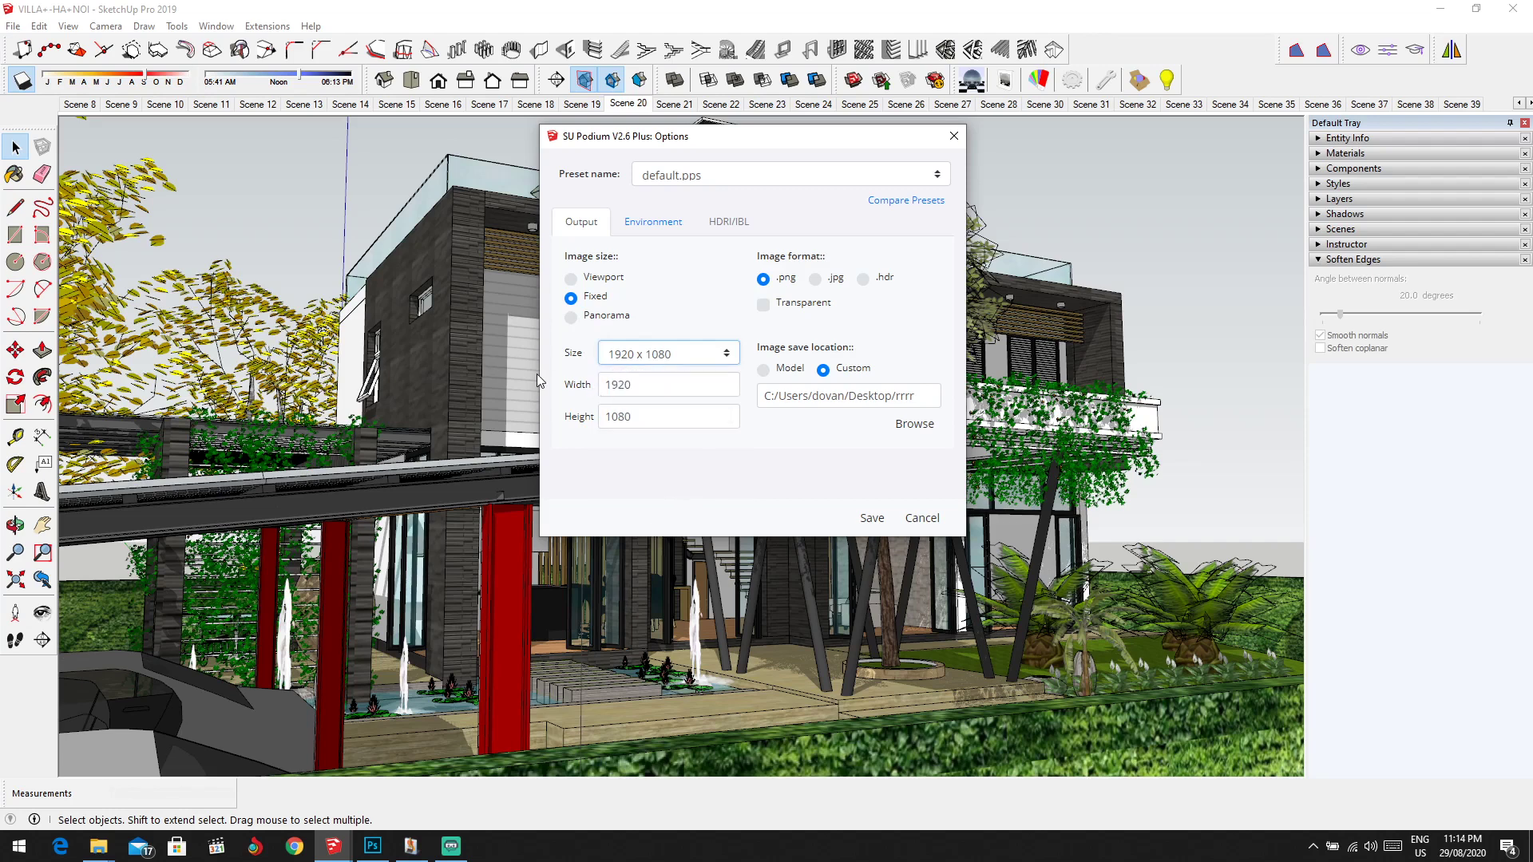
click(692, 356)
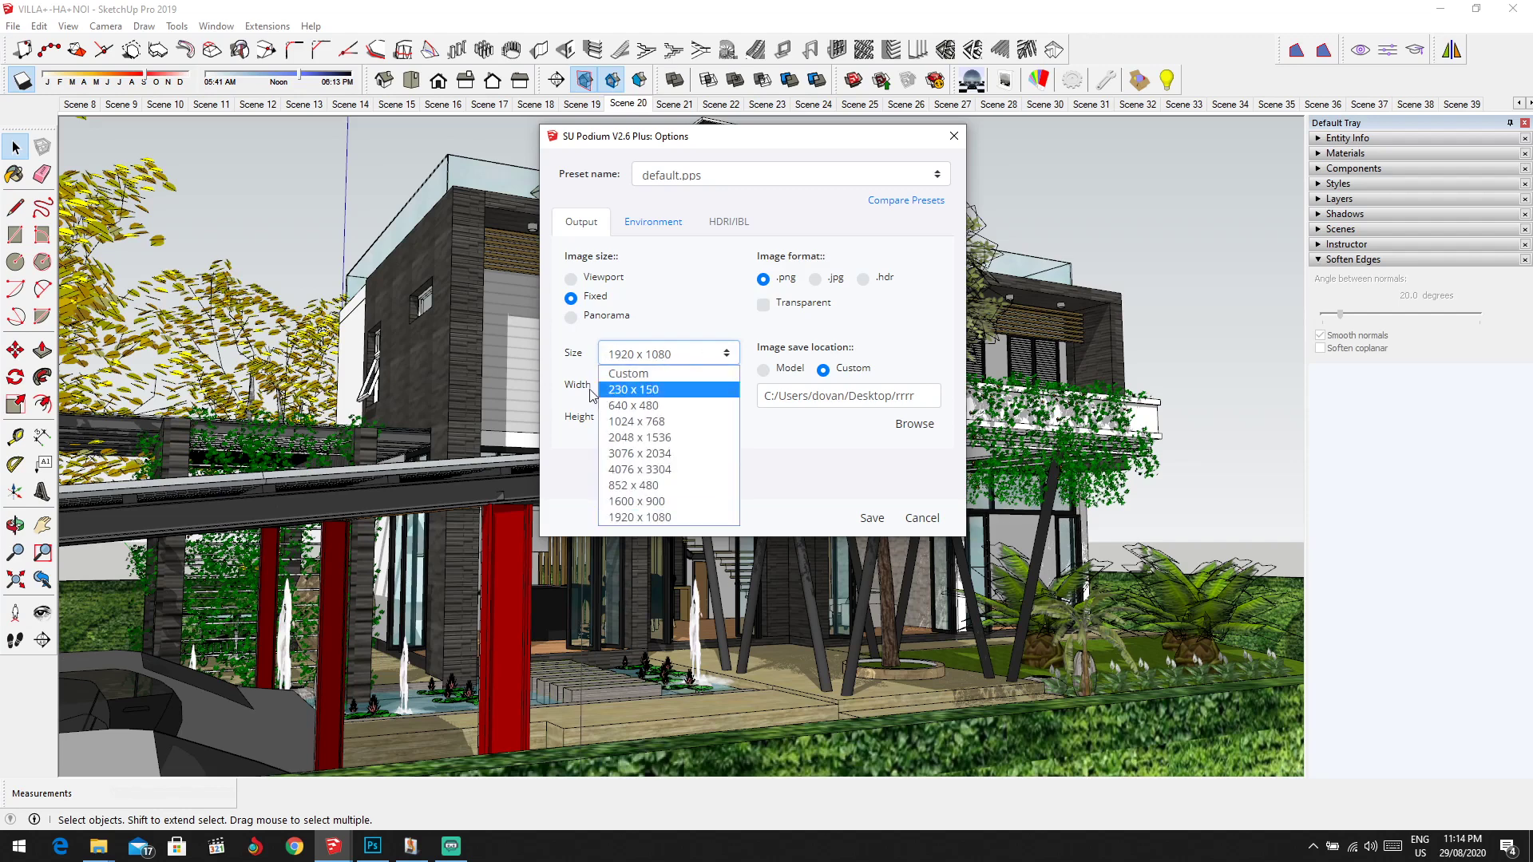
click(641, 518)
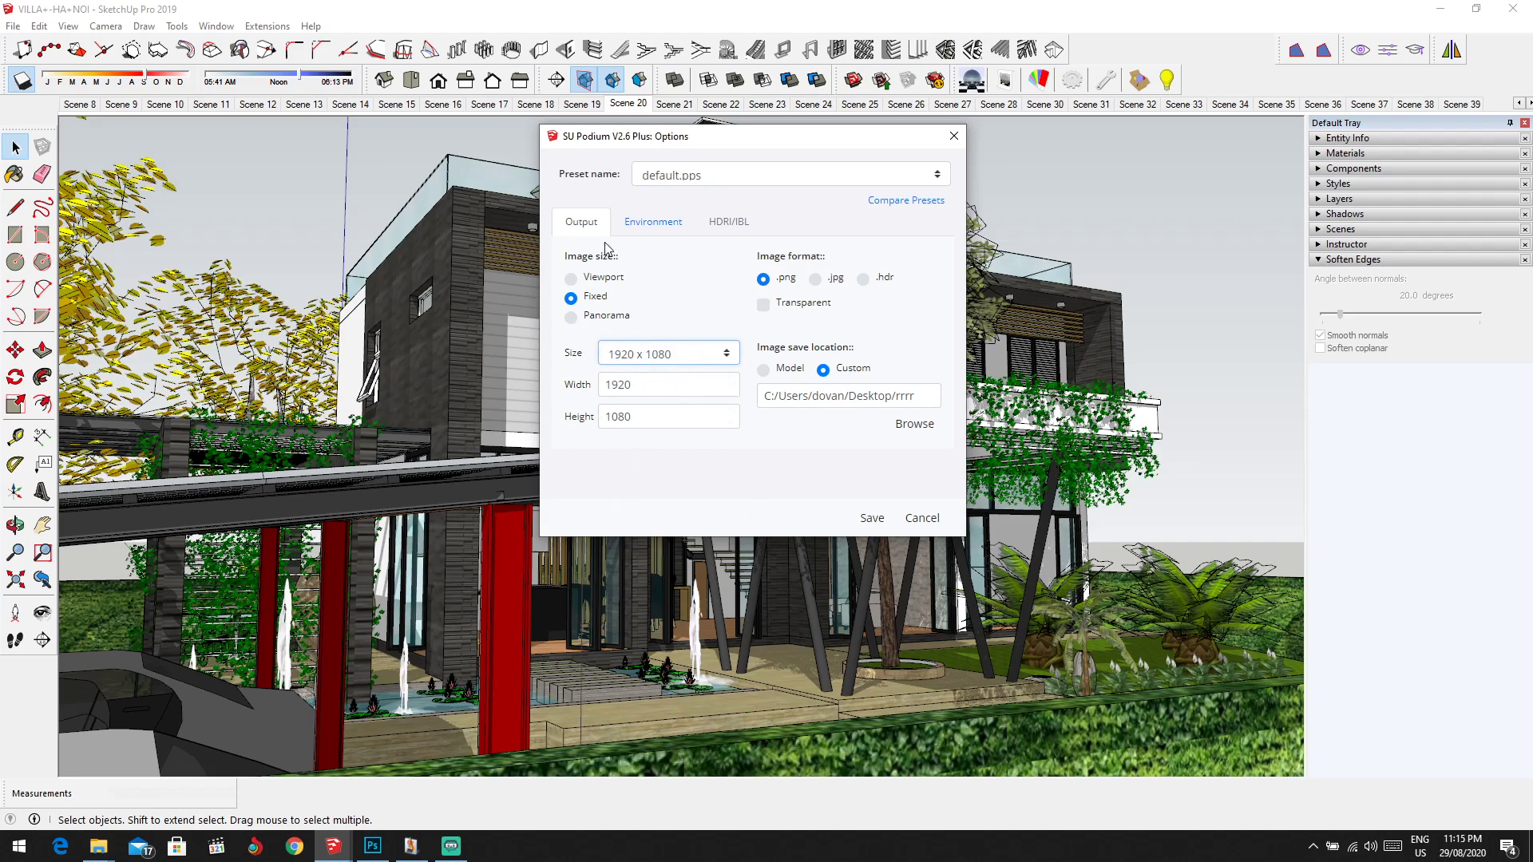
In Podium Environment settings, reset sun and sky brightness, turn Clay off and Soft Omni Lights on
click(646, 232)
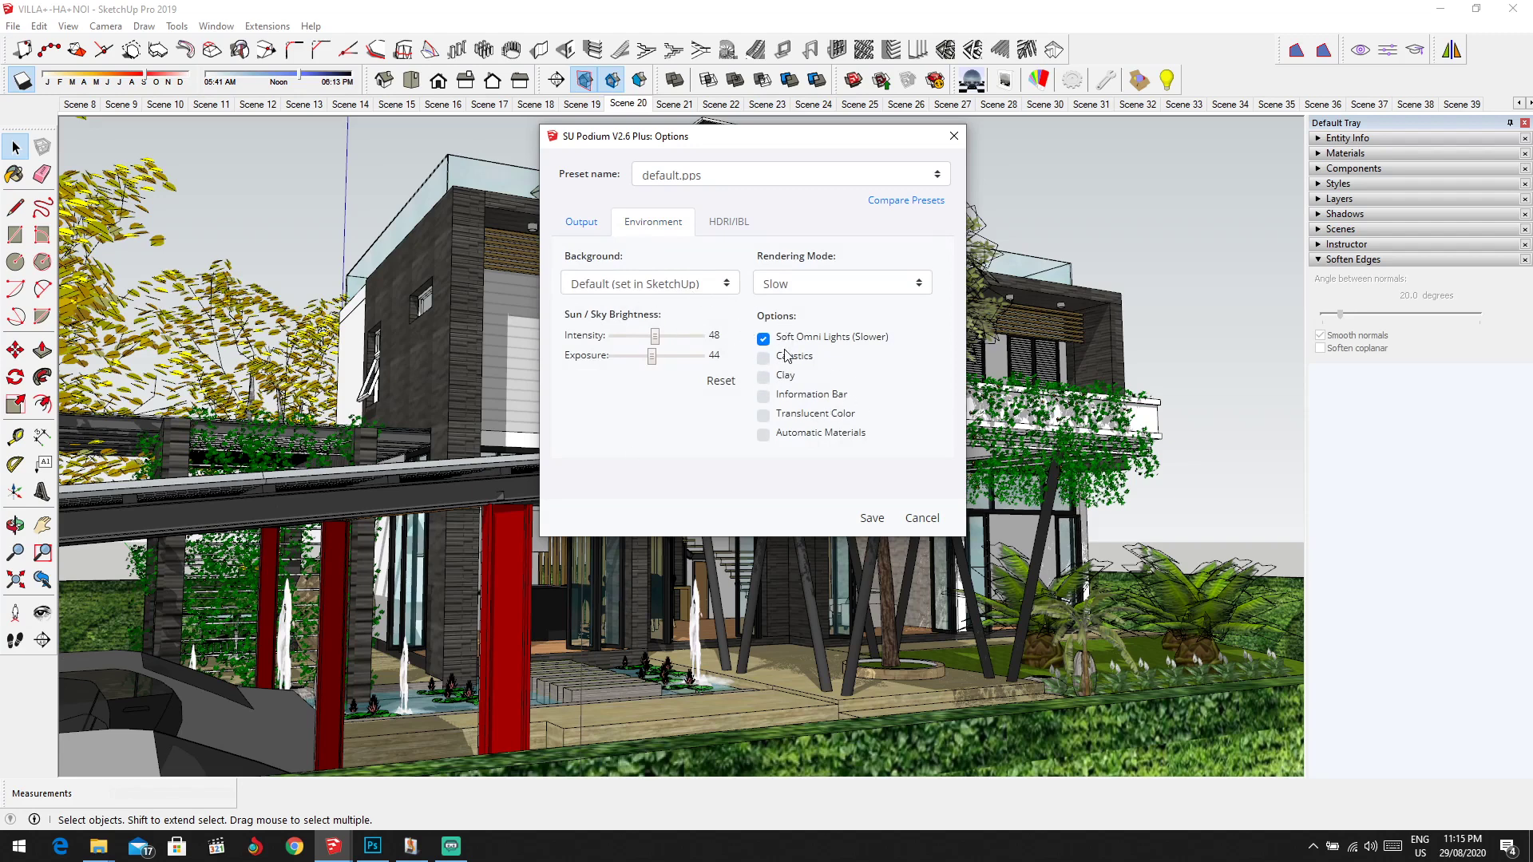
click(765, 379)
click(766, 340)
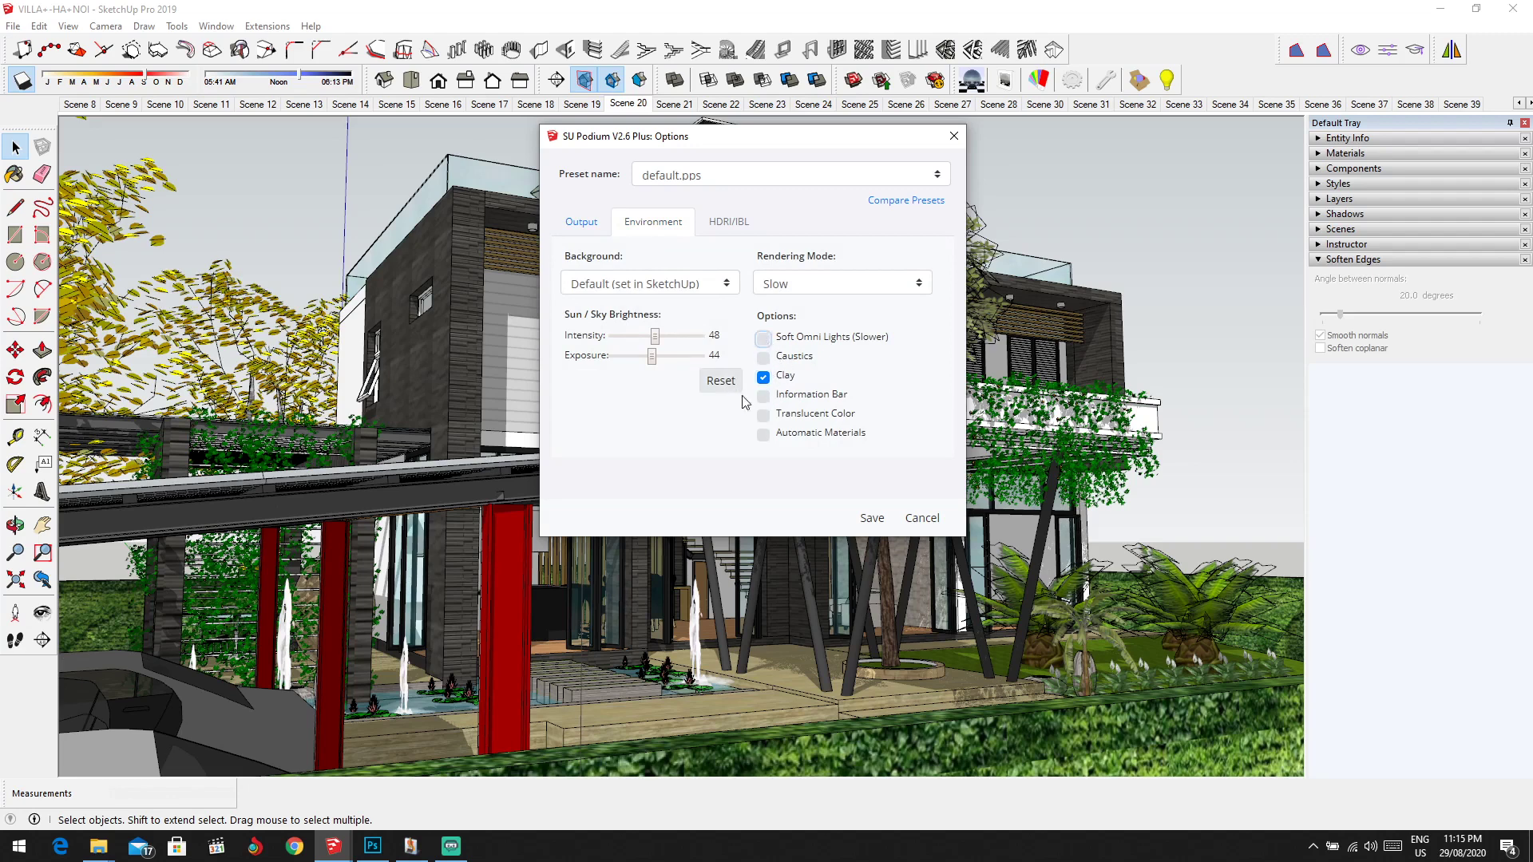
click(730, 384)
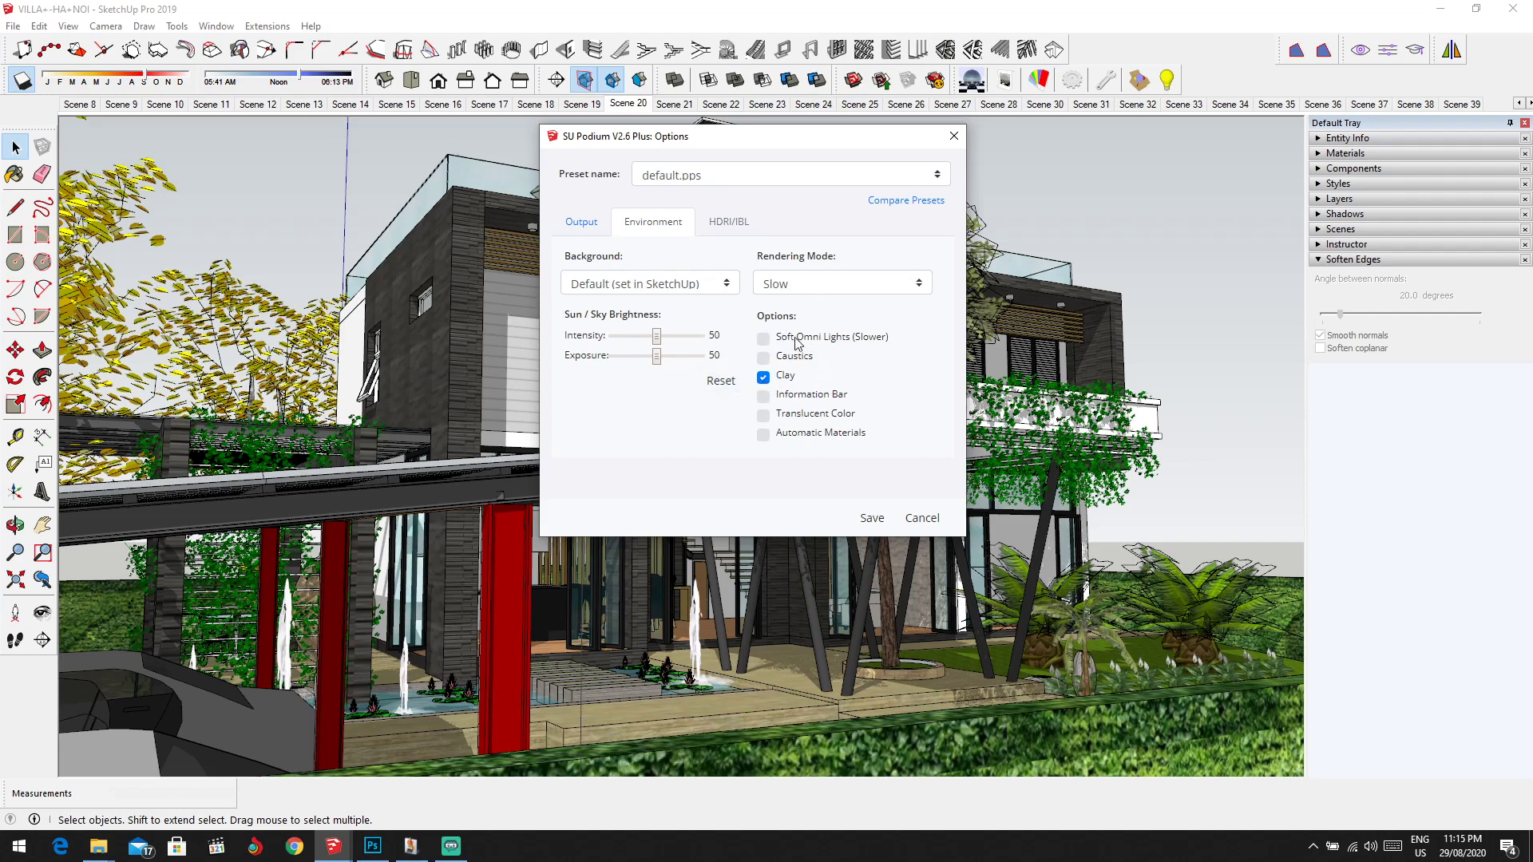
click(763, 378)
click(764, 339)
Save the Podium options, start a render of Scene 20, then cancel the processing
click(872, 518)
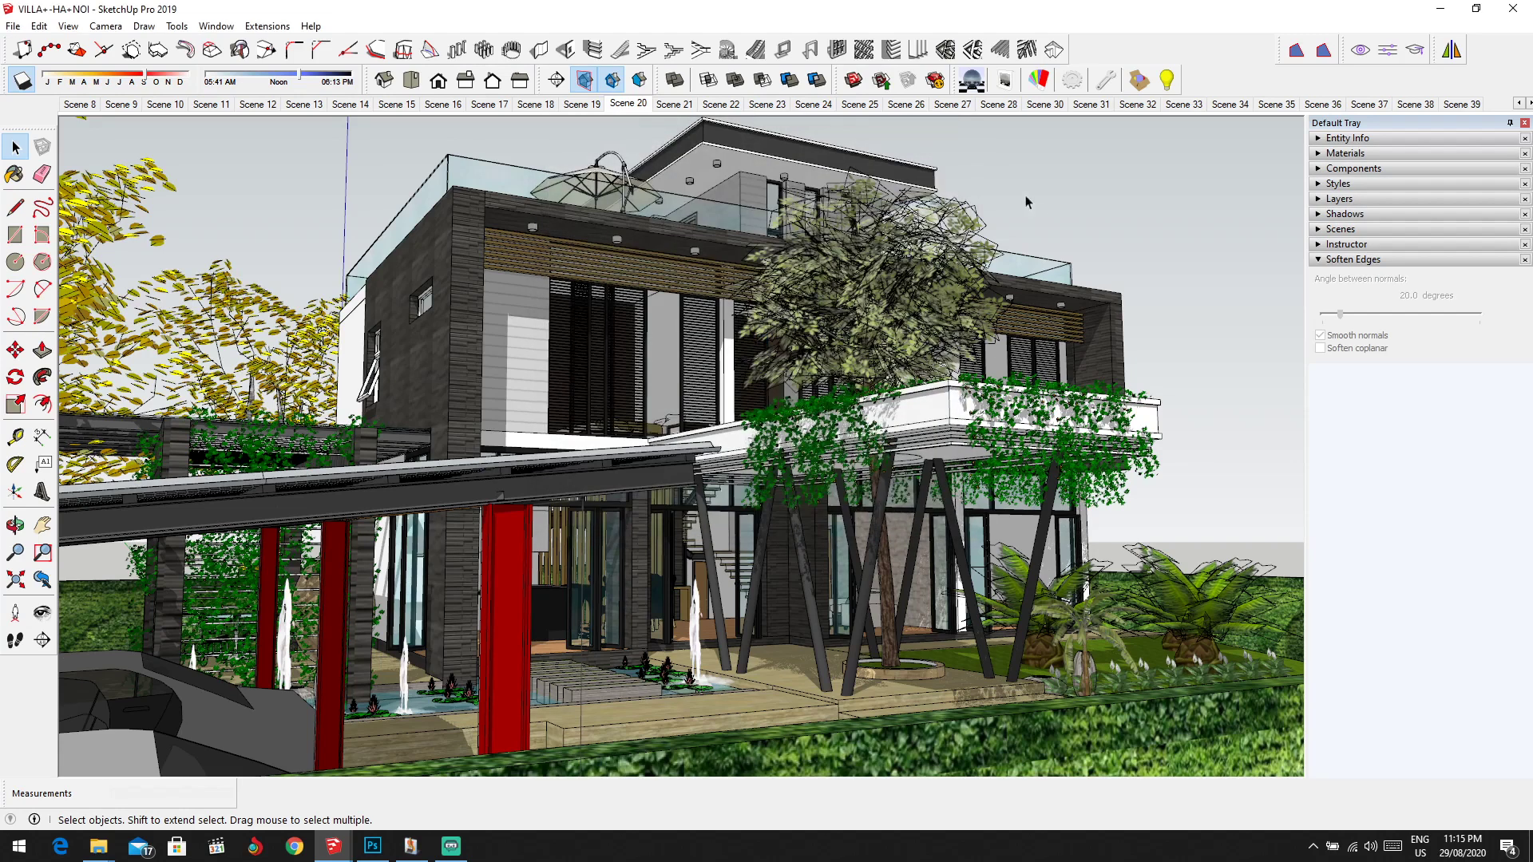
click(975, 81)
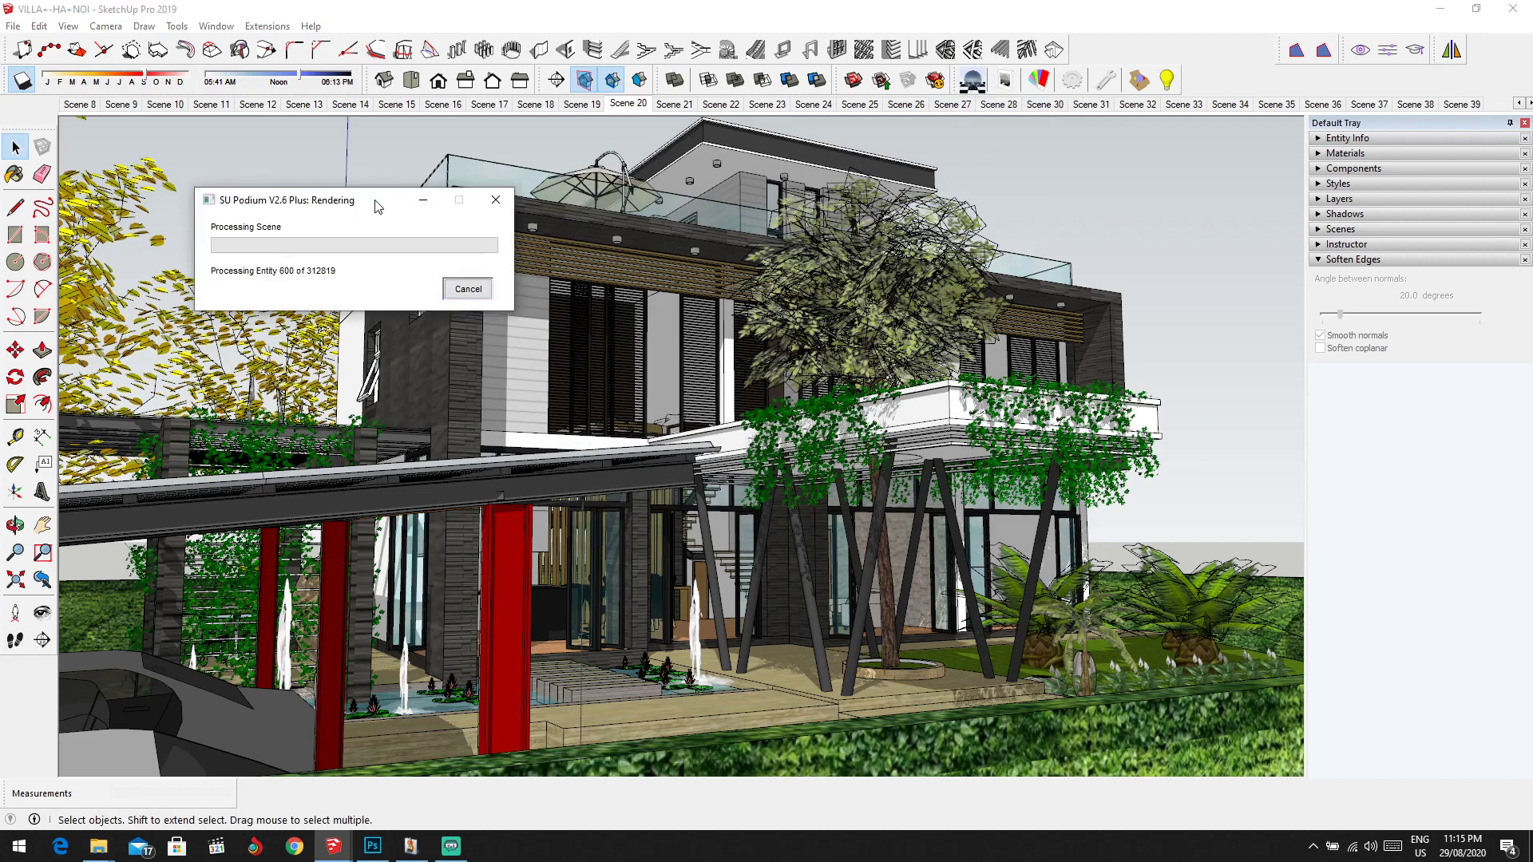
drag(375, 200, 314, 141)
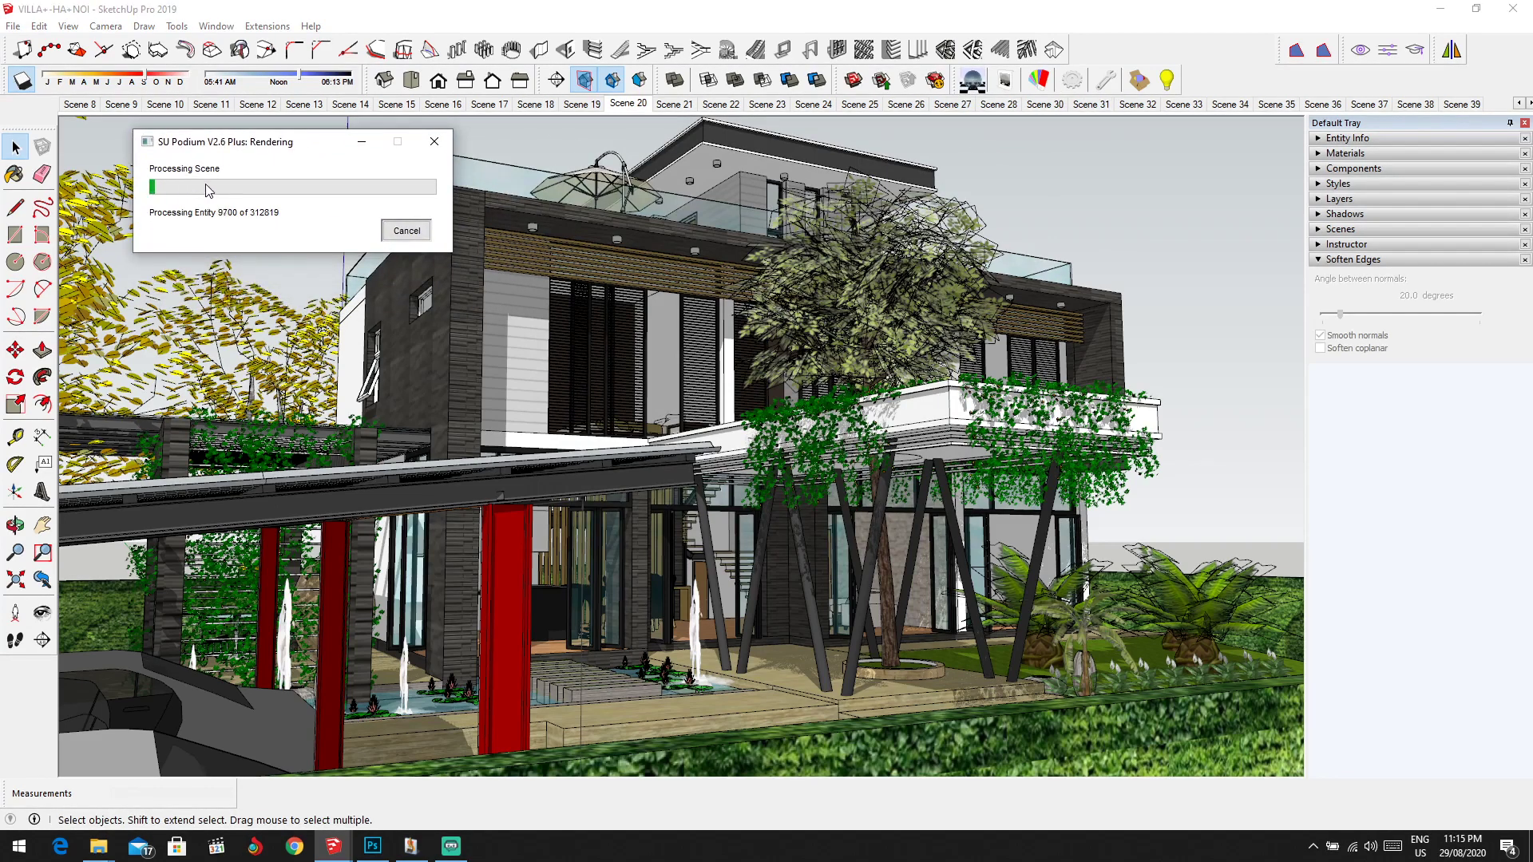
click(406, 231)
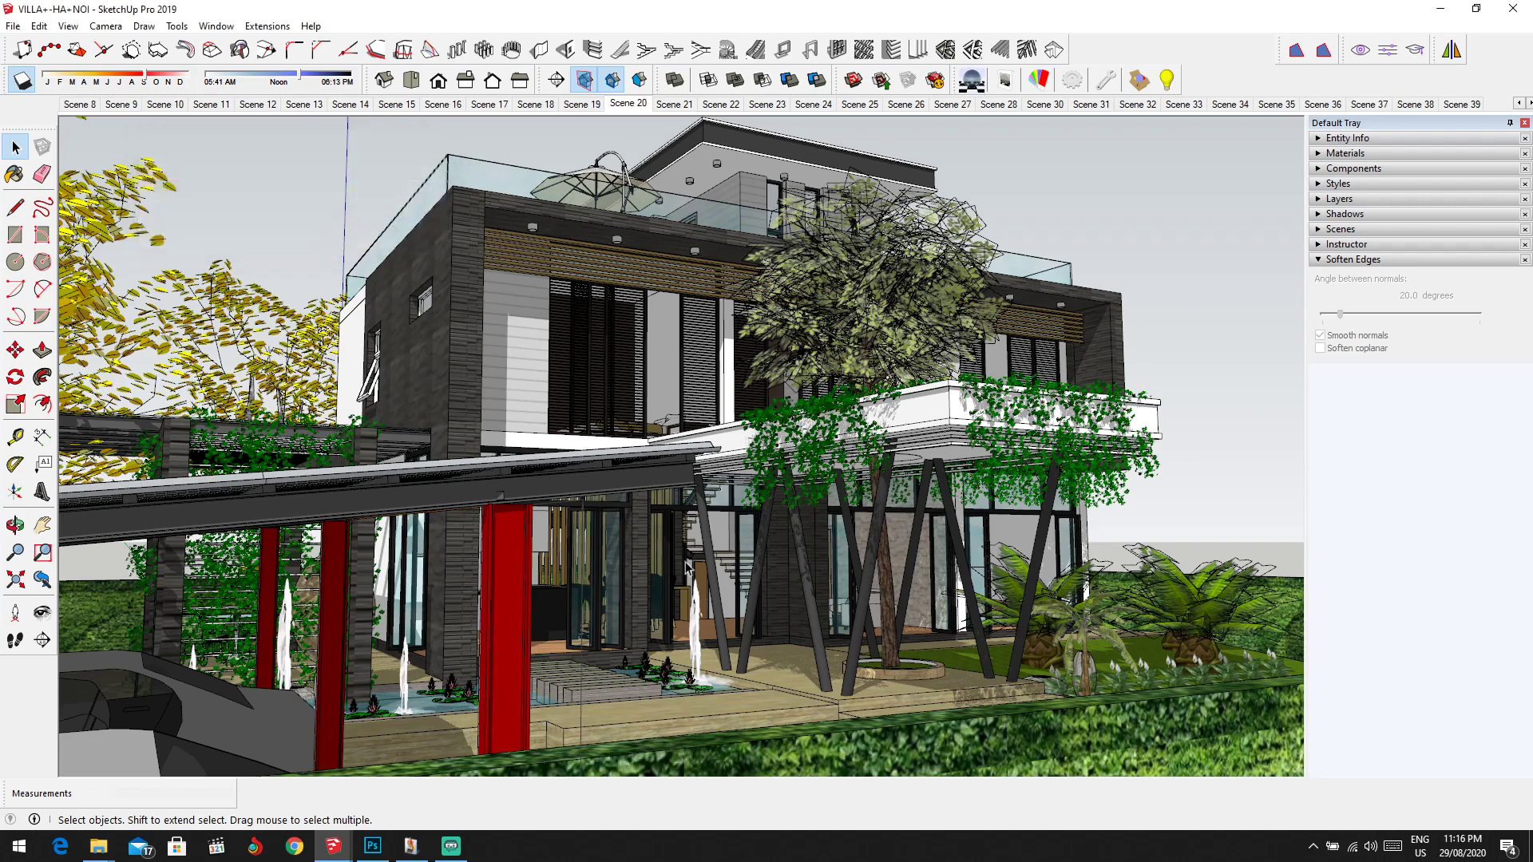
In Podium Rendering Manager, view the finished villa render from the first queued job
click(411, 845)
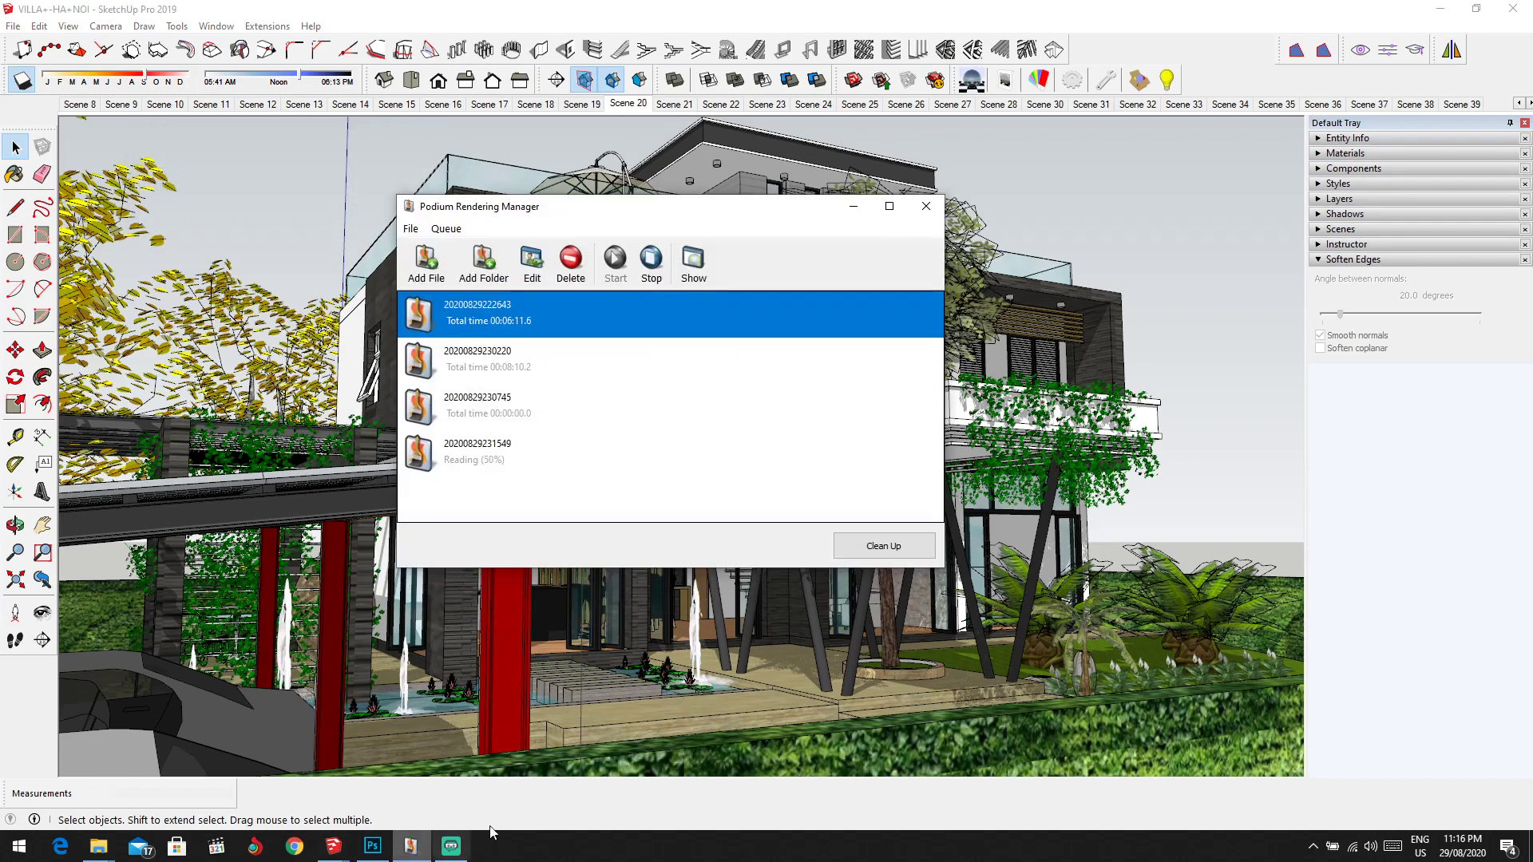
click(524, 355)
click(489, 413)
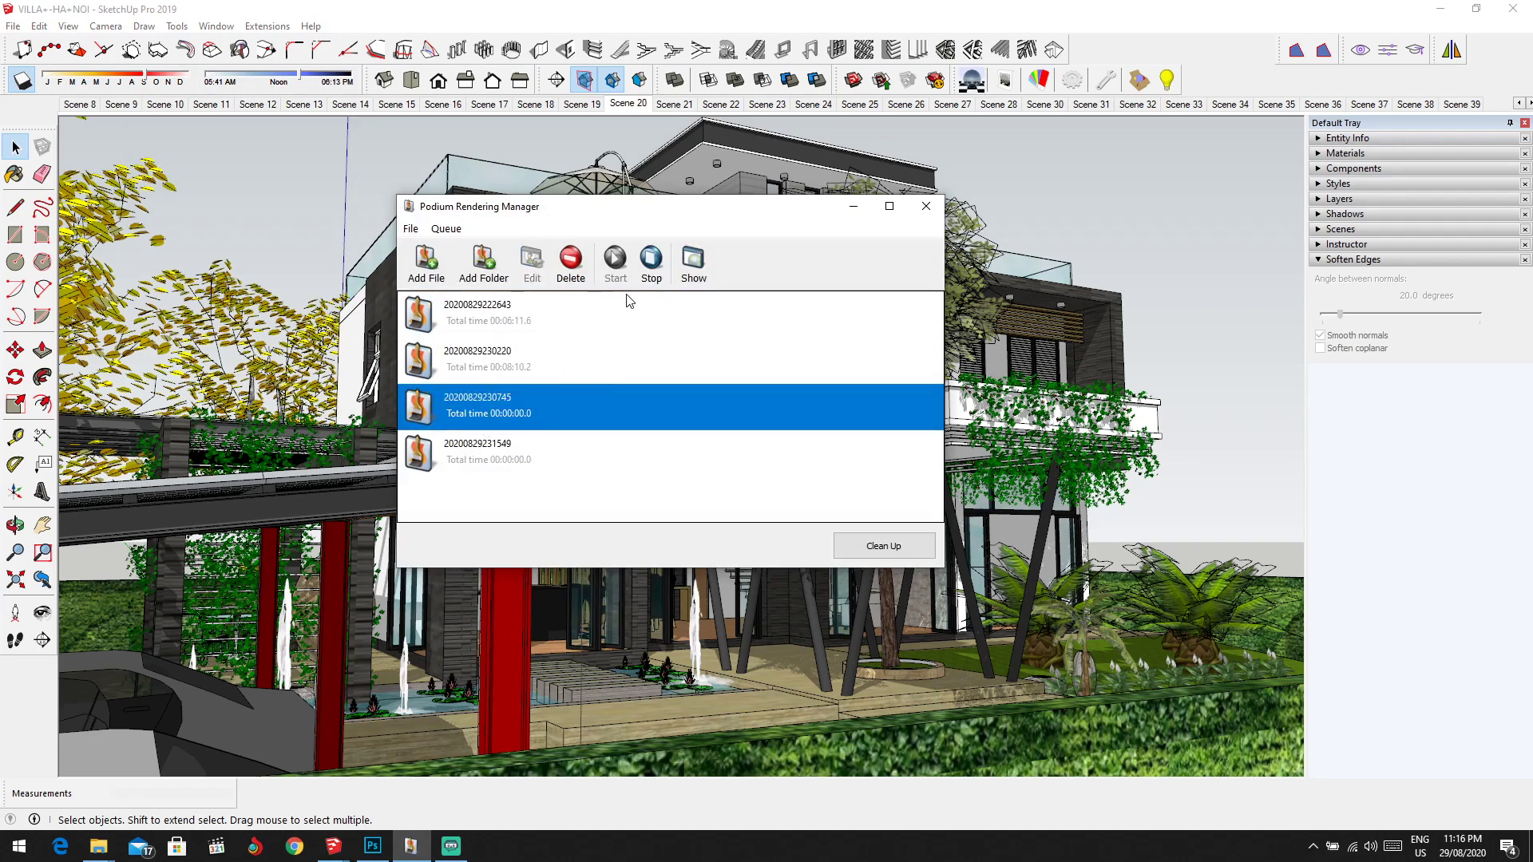
click(693, 264)
click(875, 311)
click(607, 320)
click(692, 272)
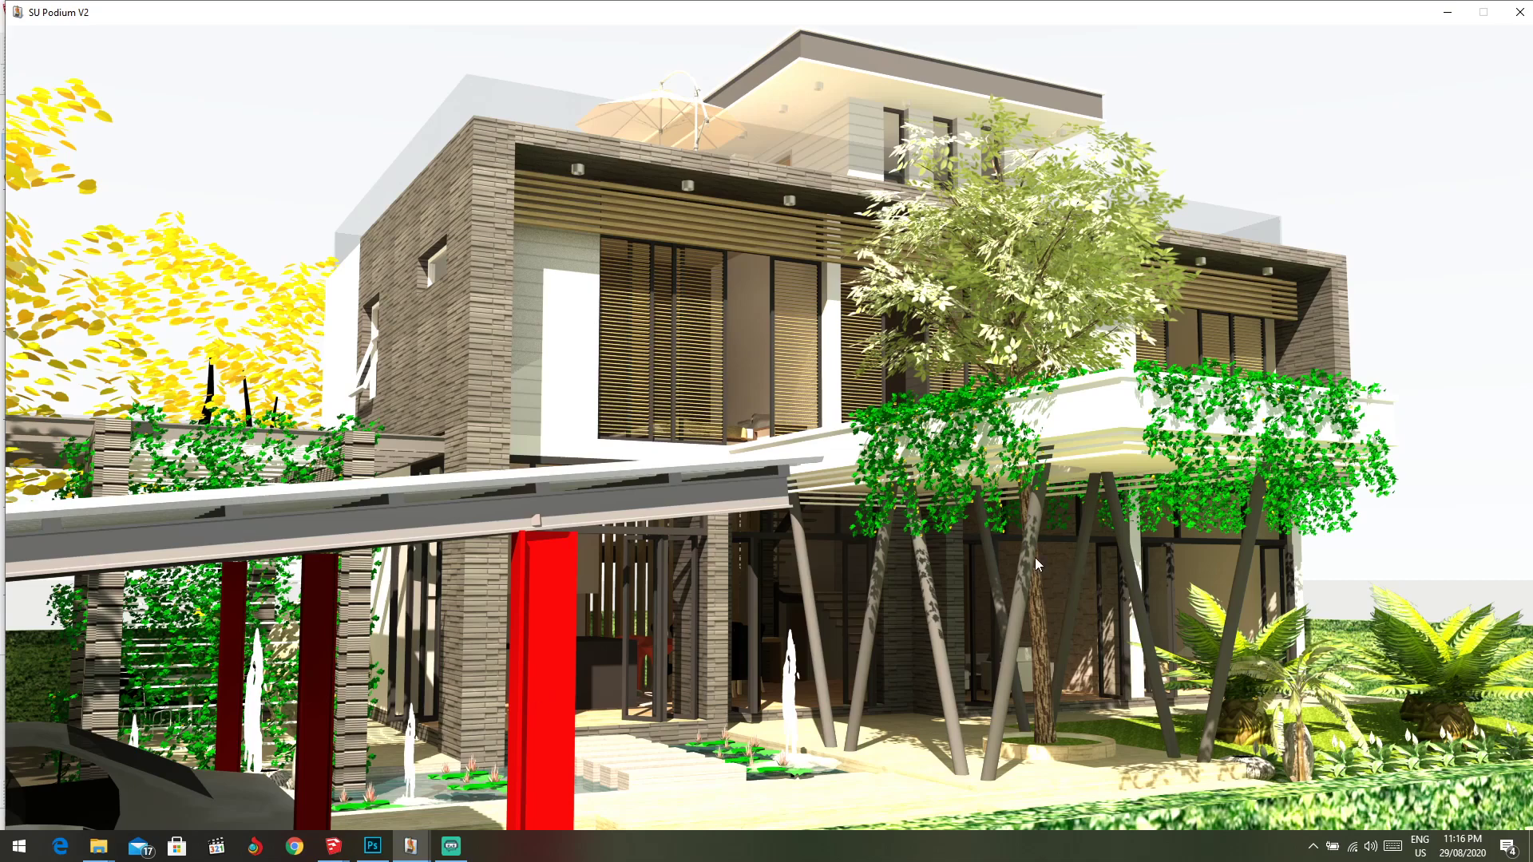
click(1519, 12)
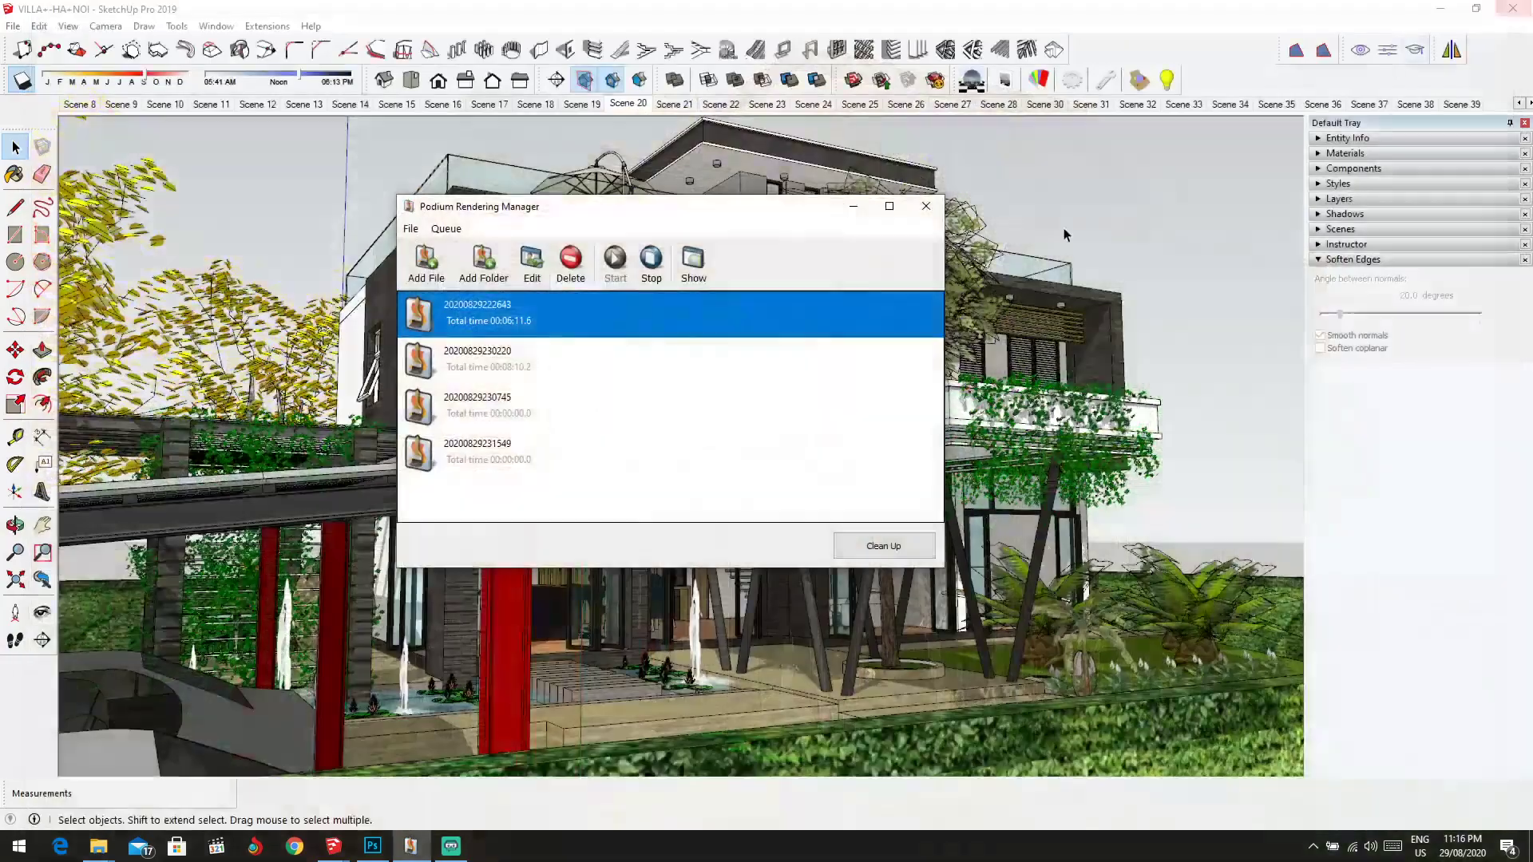
Minimize the rendering manager and bring up the Modern+living+room+grey SketchUp window
click(853, 206)
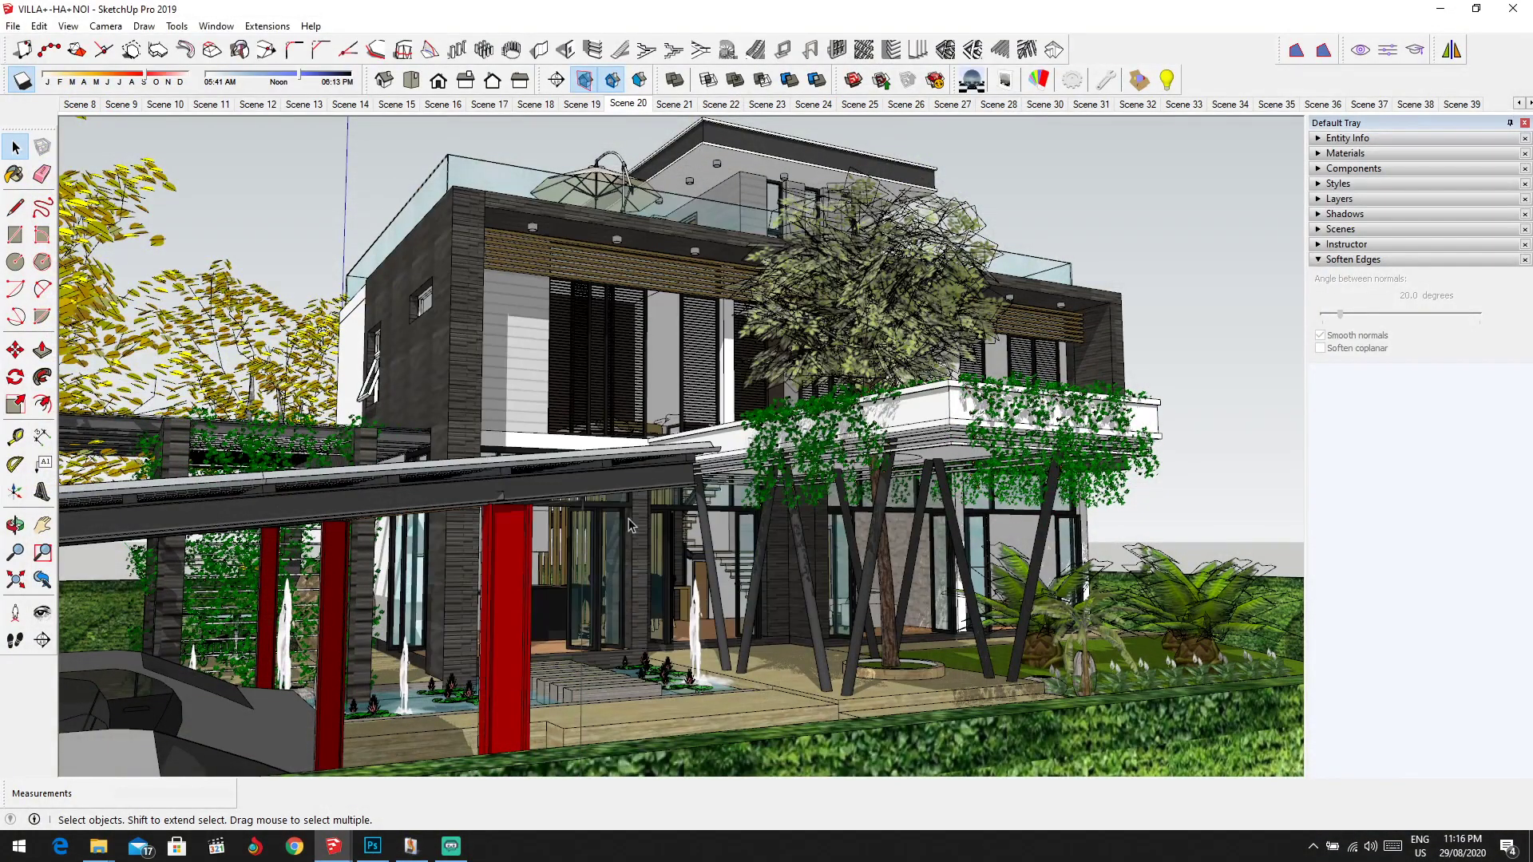
mouse_move(332, 846)
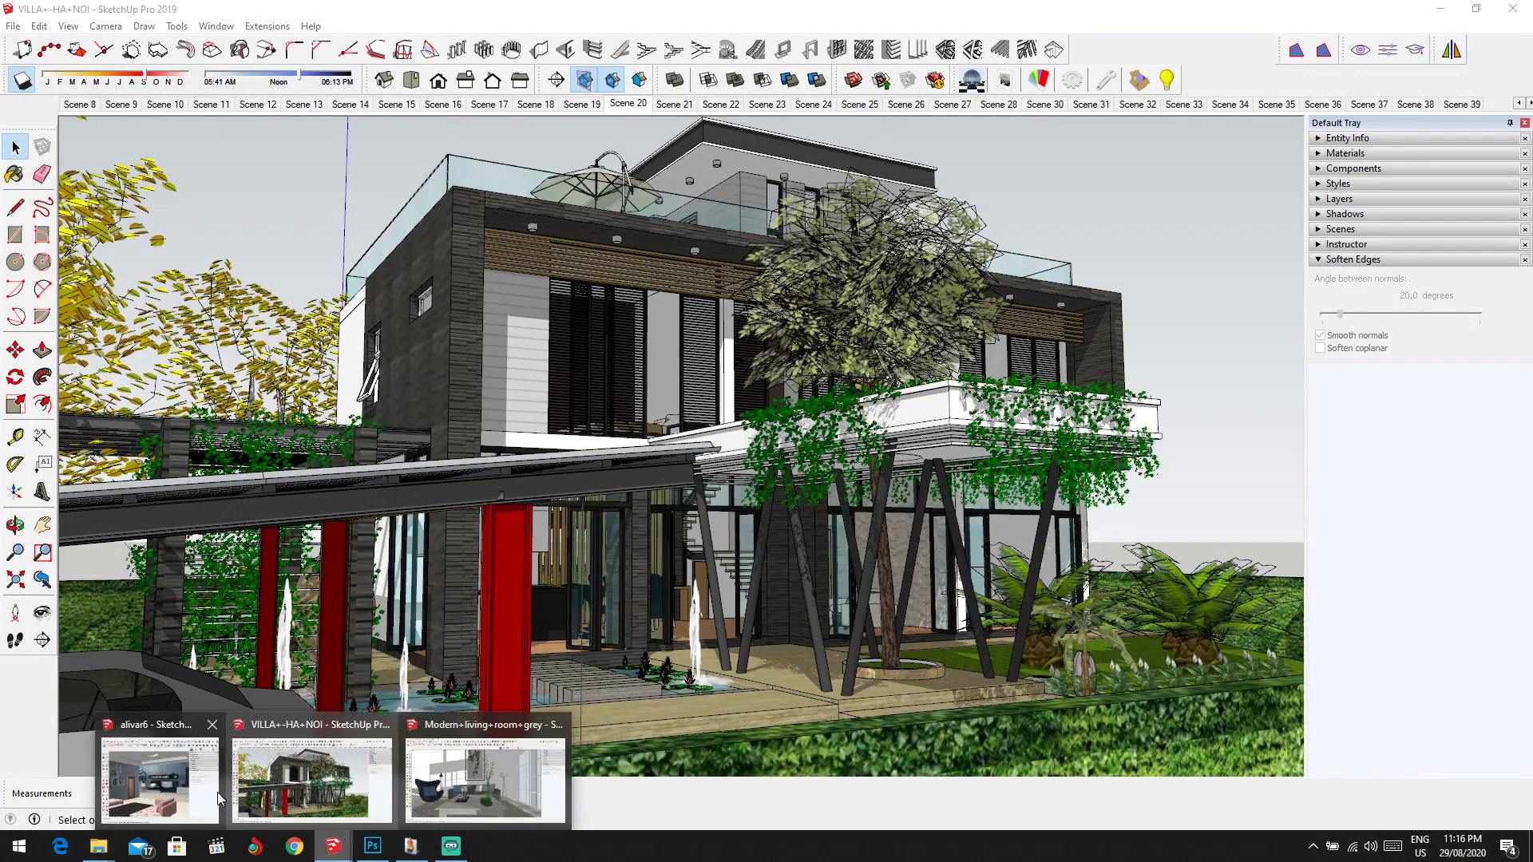
click(448, 775)
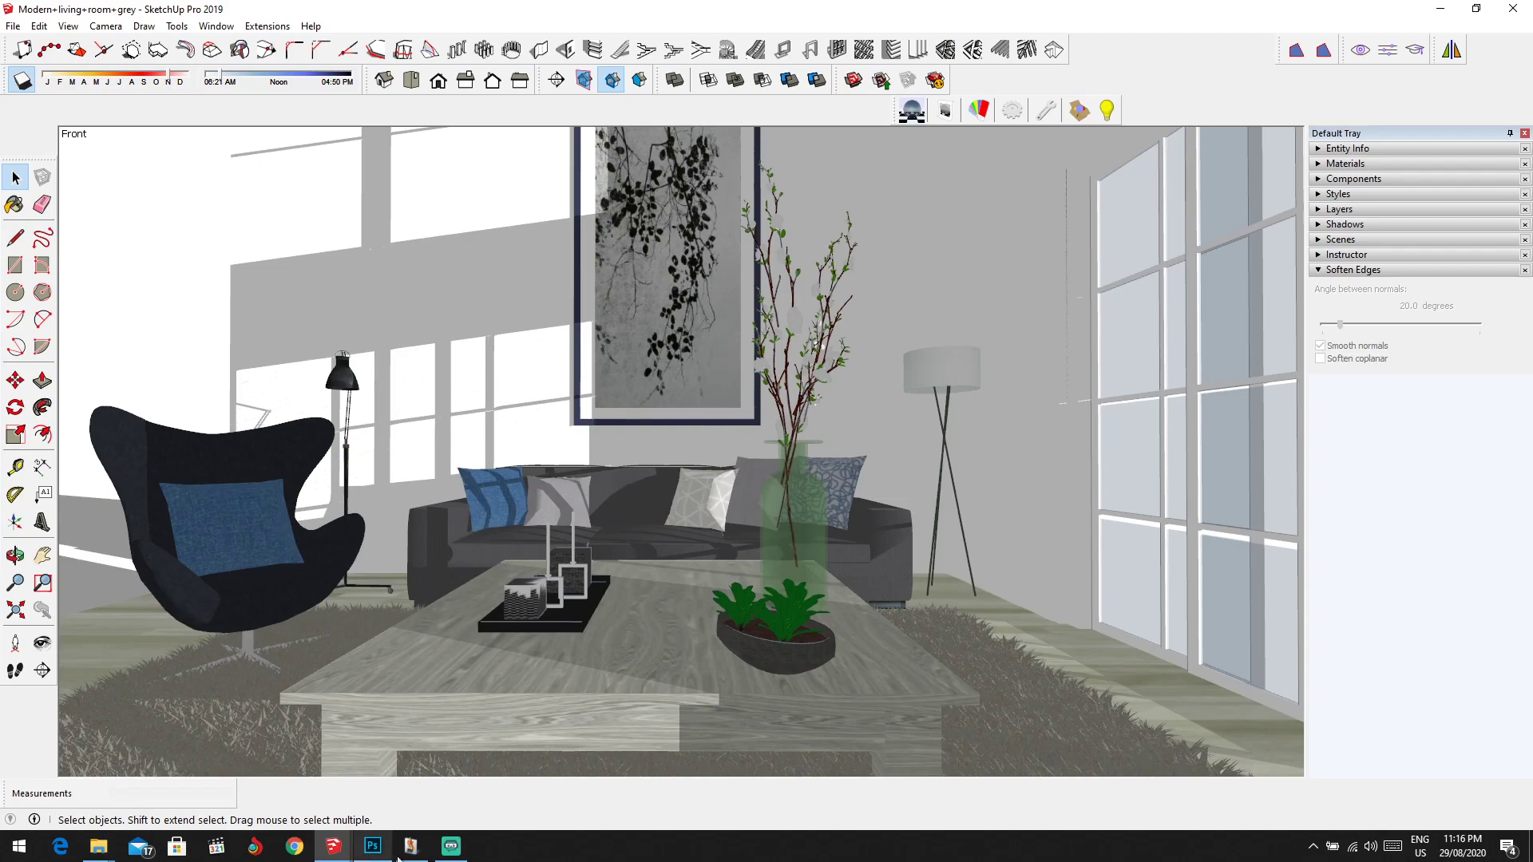
Show the Modern living room grey render full screen in Photoshop
click(372, 846)
click(286, 62)
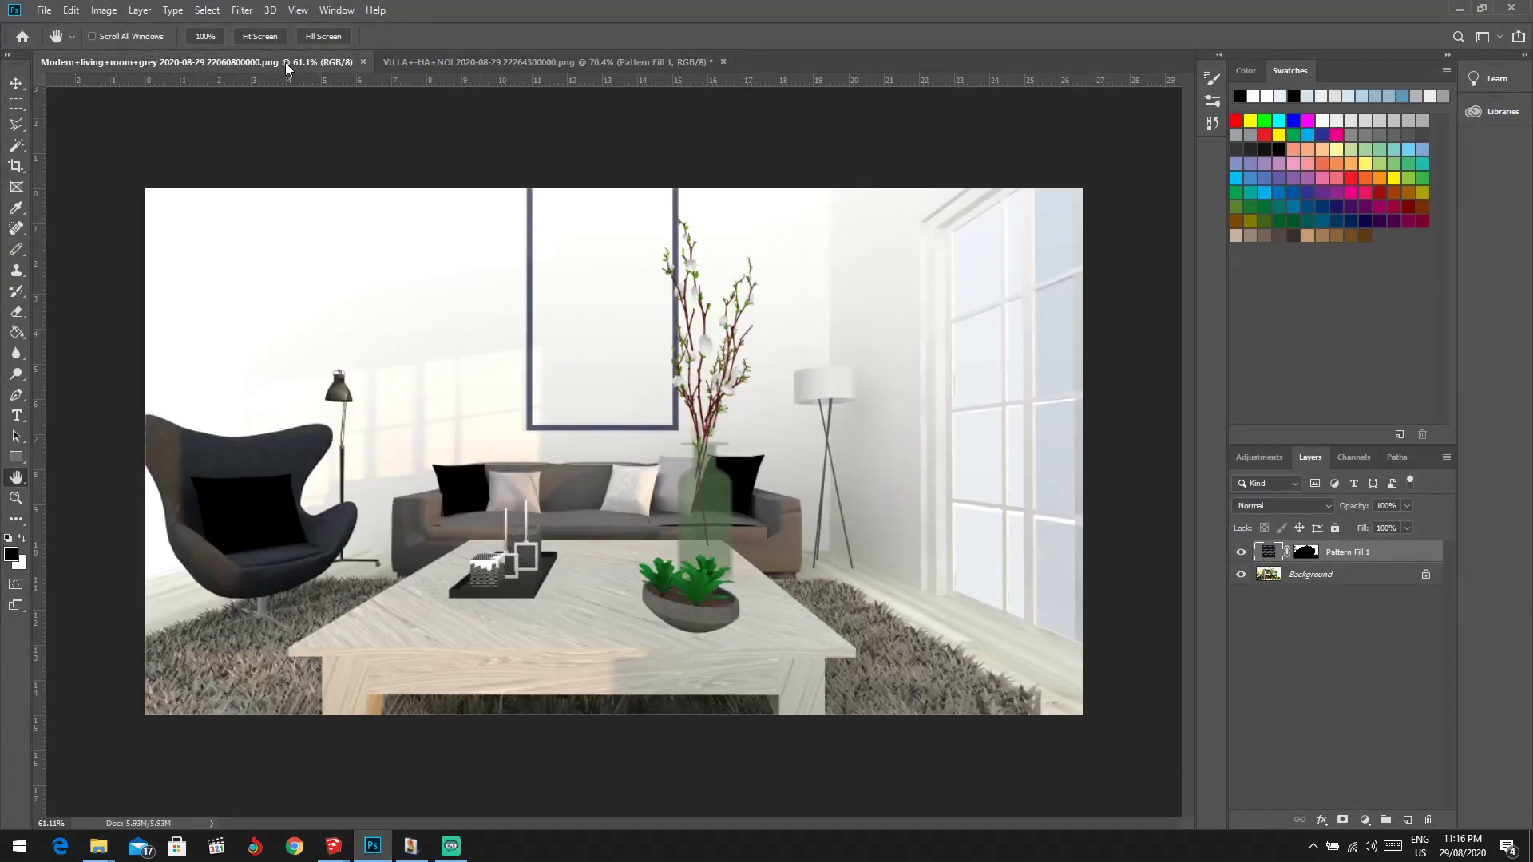
key(f)
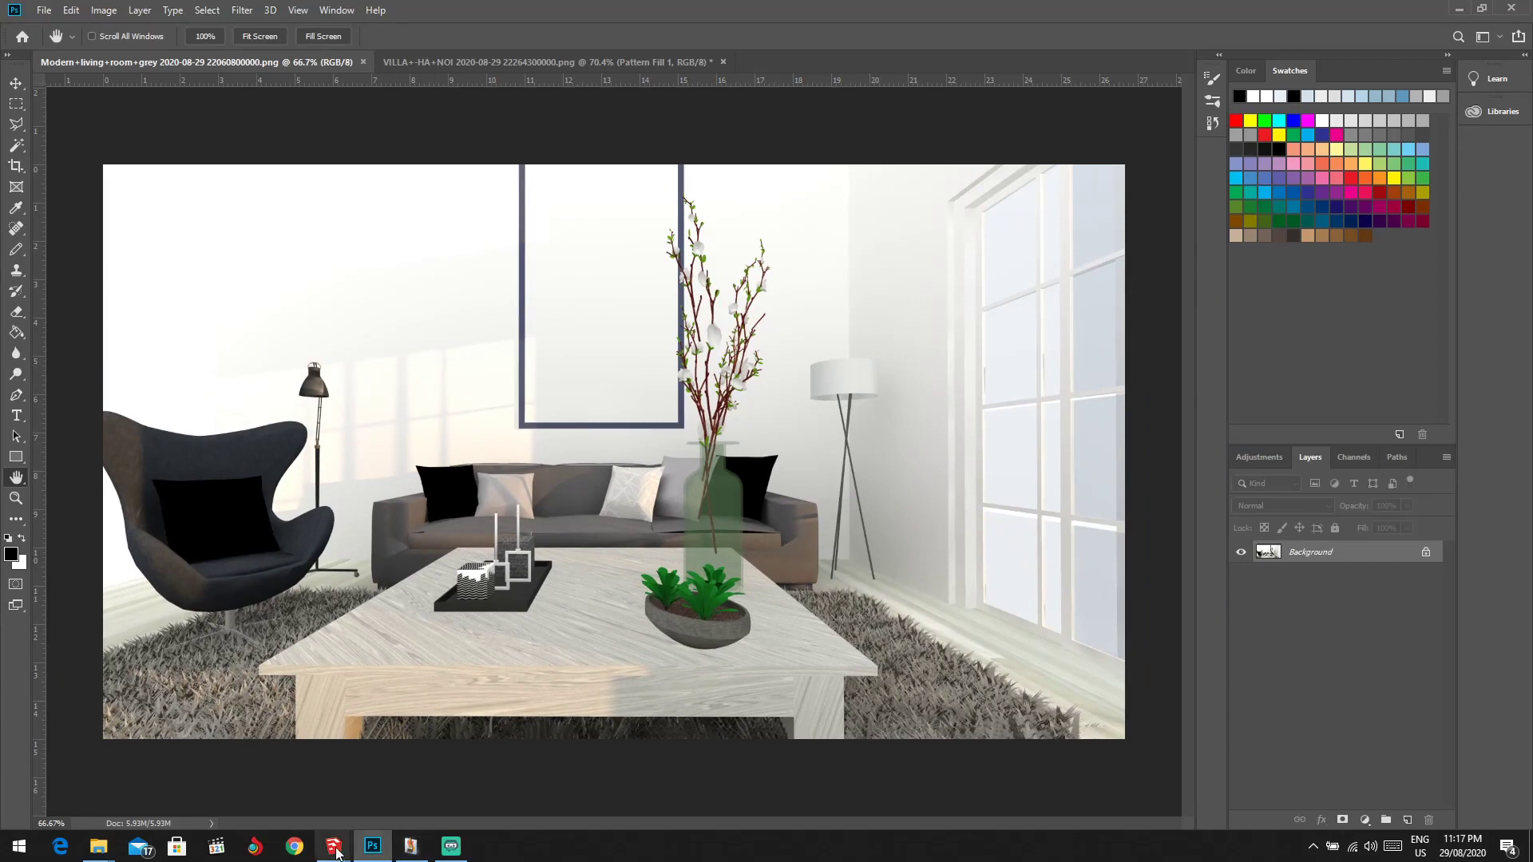
Bring the VILLA+-HA+NOI SketchUp window back to the front, showing Scene 20
mouse_move(334, 846)
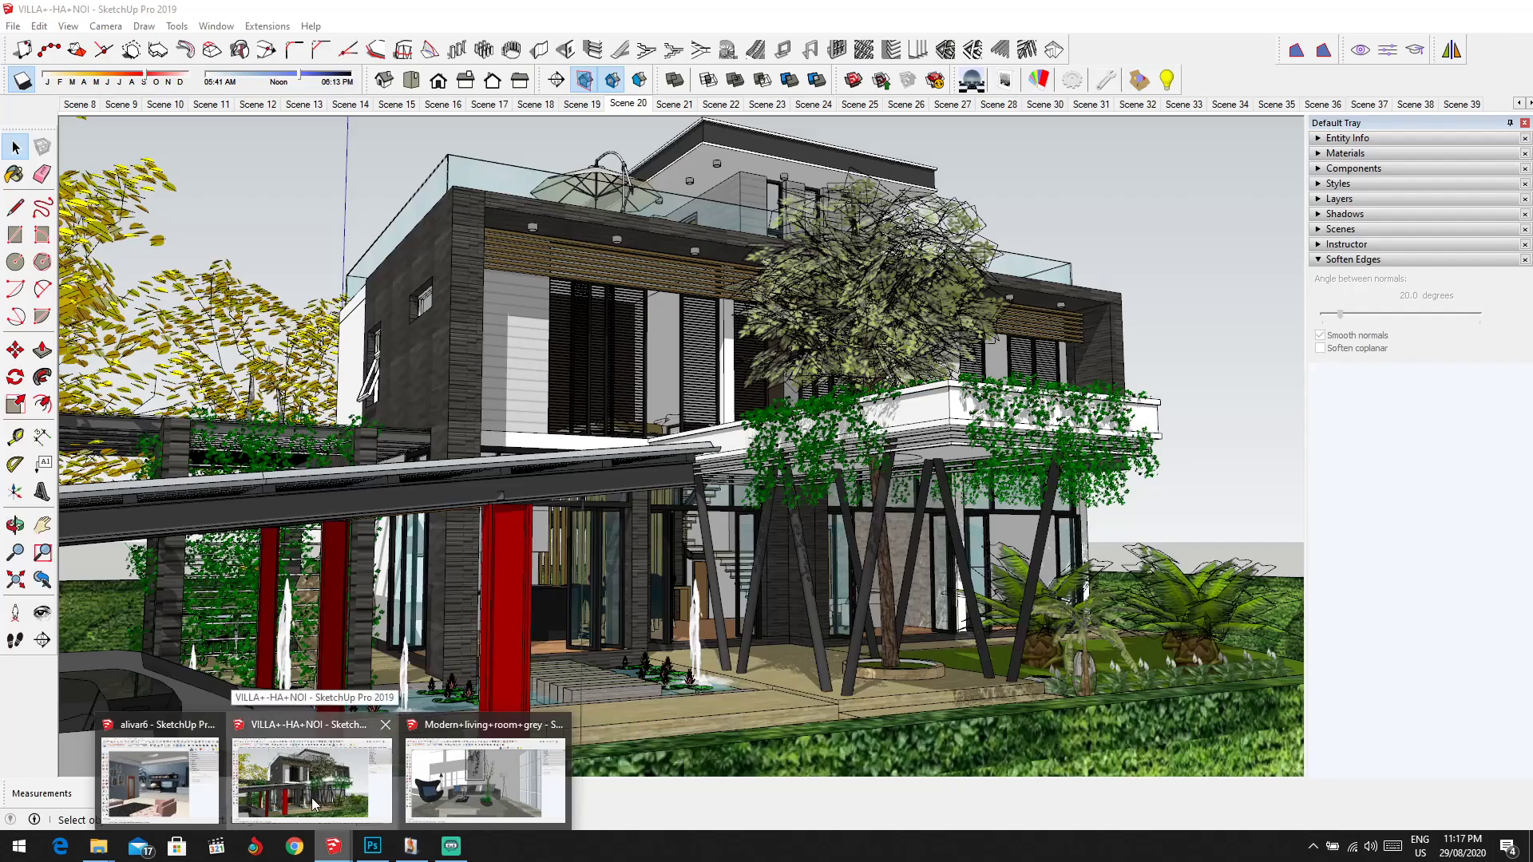
click(331, 808)
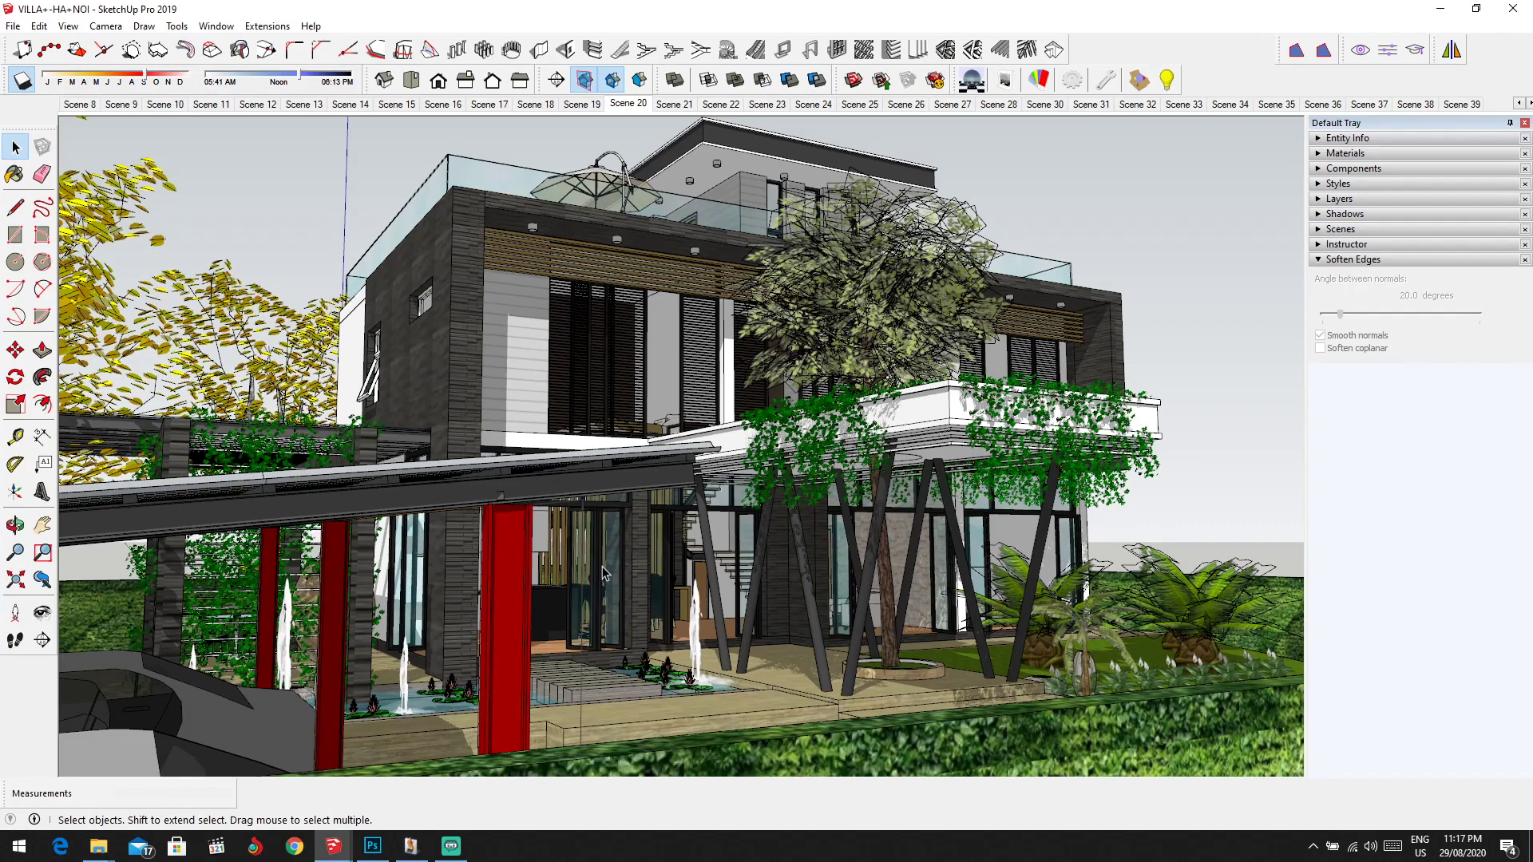